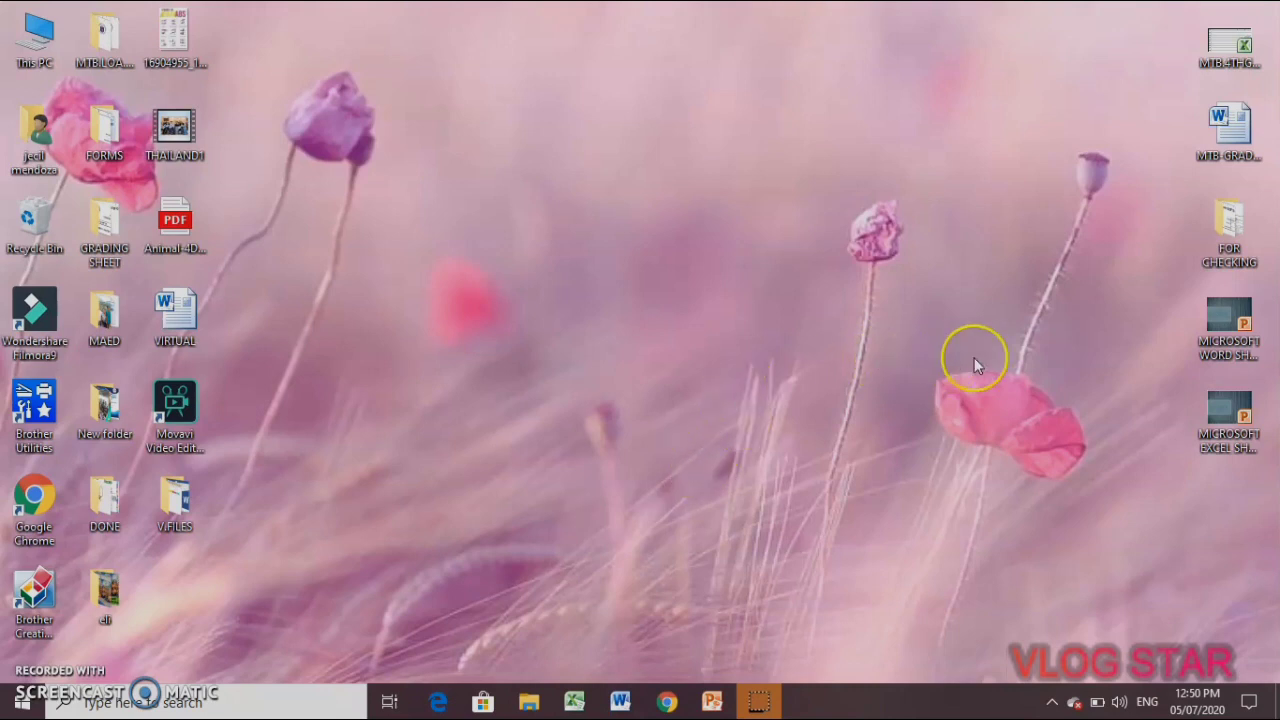
Open the Word shortcut keys presentation and show its 'MICROSOFT WORD SHORTCUT KEYS (A-Z)' title slide.
{"action": "double_click", "coordinate": [1224, 345]}
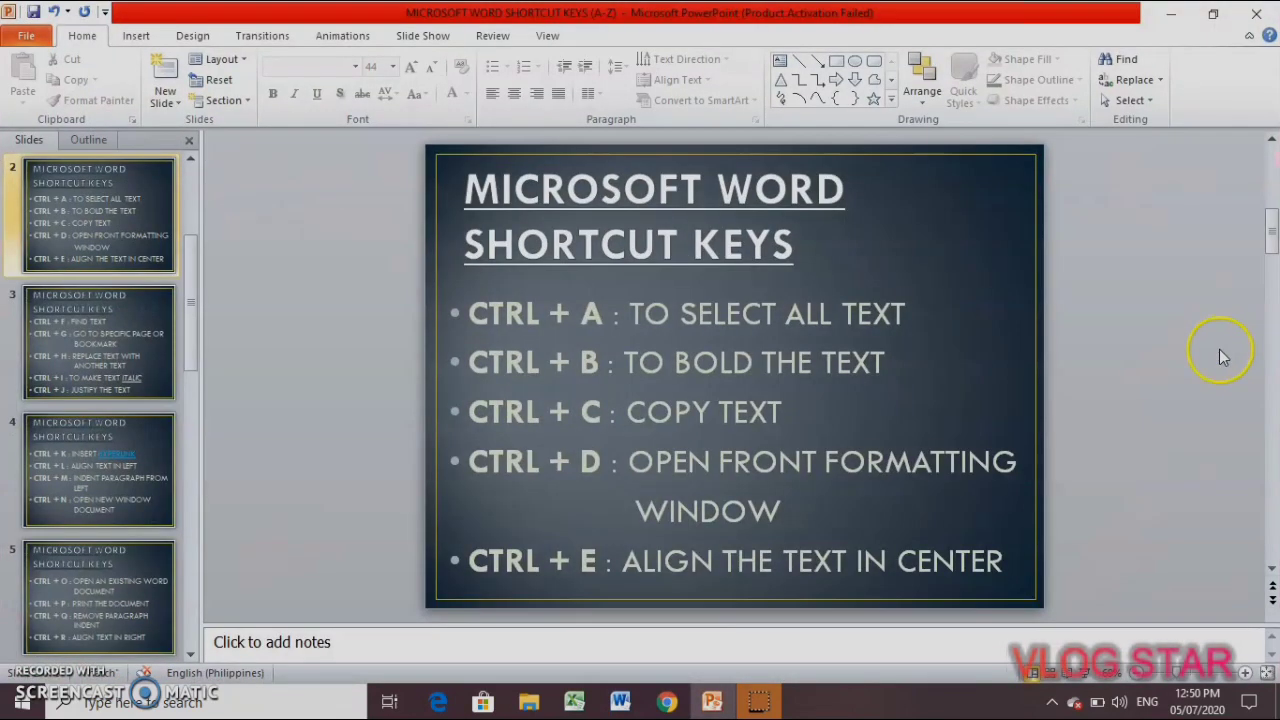
{"action": "scroll", "coordinate": [114, 391], "scroll_direction": "up", "scroll_amount": 2}
{"action": "left_click", "coordinate": [39, 222]}
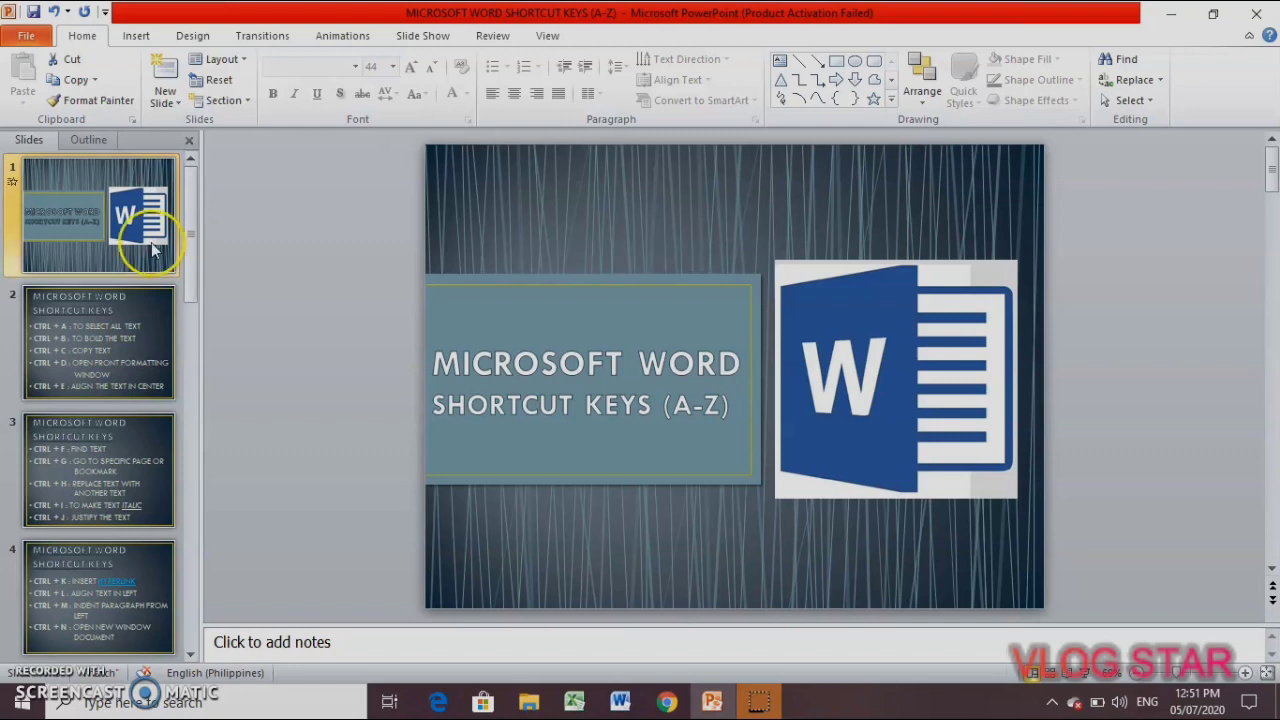
Give the title slide's heading a Float In entrance animation.
{"action": "left_click", "coordinate": [515, 376]}
{"action": "left_click", "coordinate": [488, 326]}
{"action": "left_click", "coordinate": [279, 36]}
{"action": "left_click", "coordinate": [338, 36]}
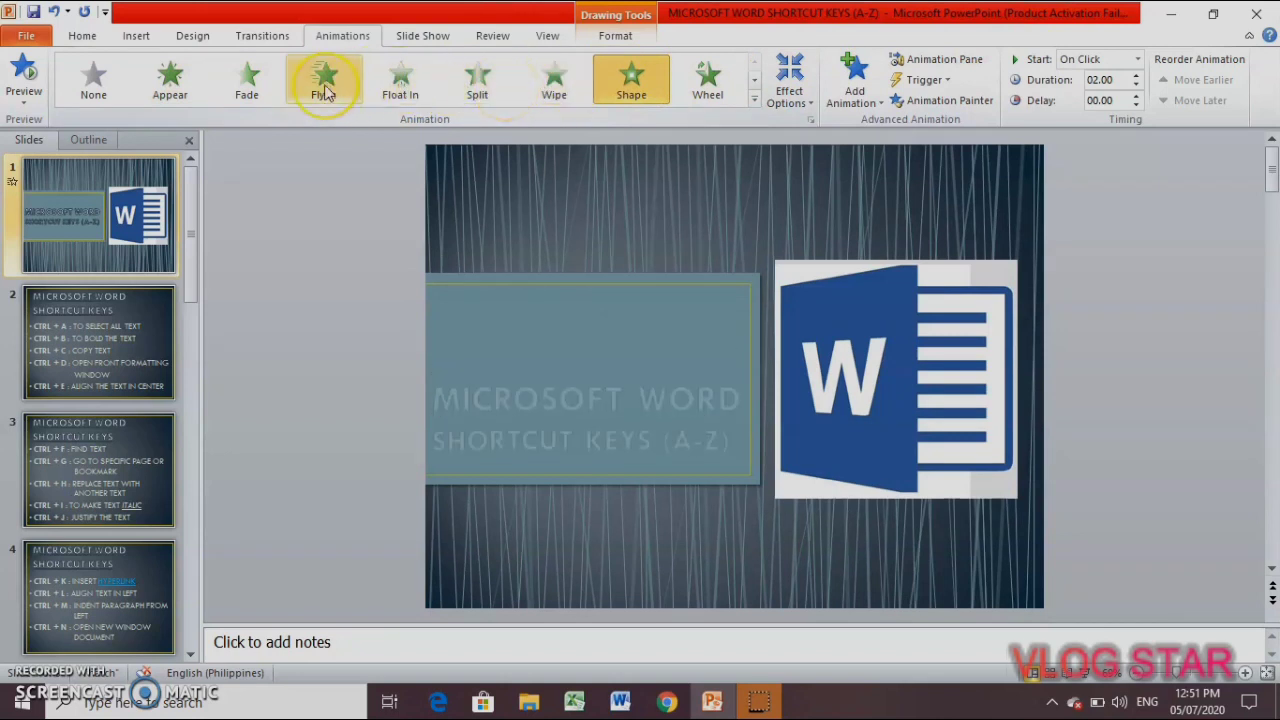
{"action": "left_click", "coordinate": [401, 85]}
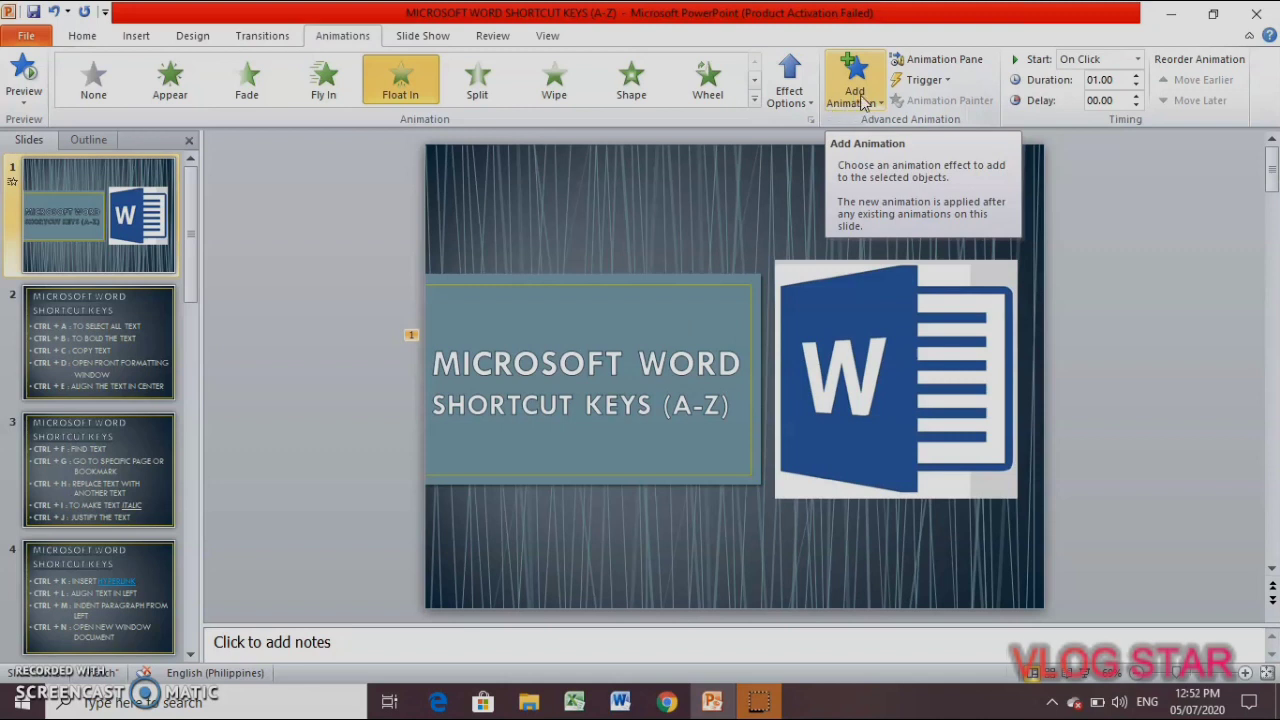
Add a Fly Out exit animation to the heading, then go to slide 2.
{"action": "left_click", "coordinate": [858, 90]}
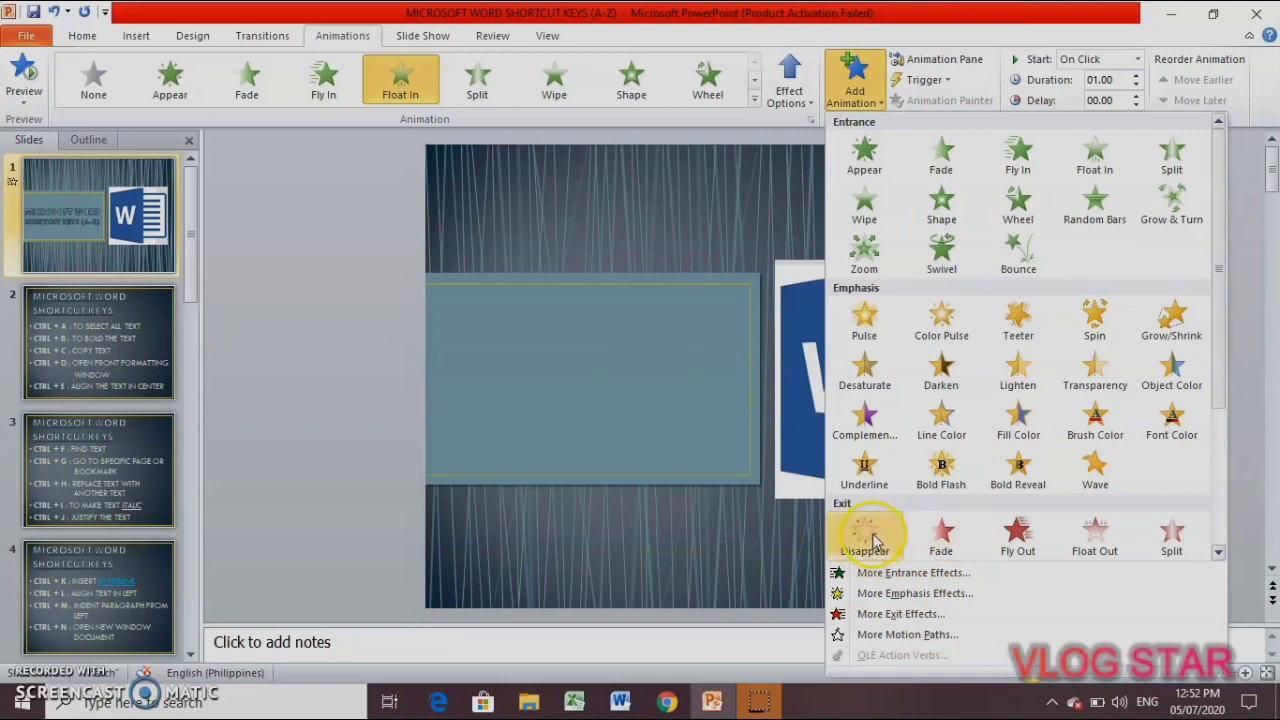
{"action": "left_click", "coordinate": [1013, 535]}
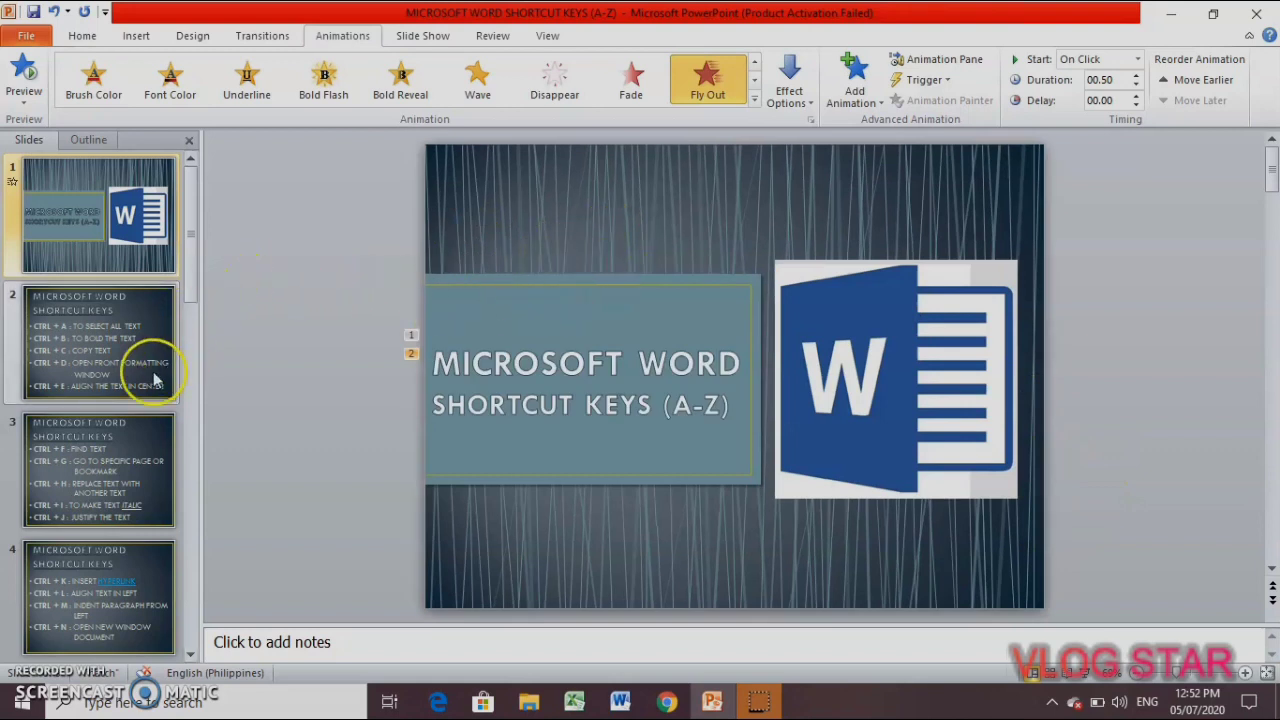
{"action": "left_click", "coordinate": [135, 388]}
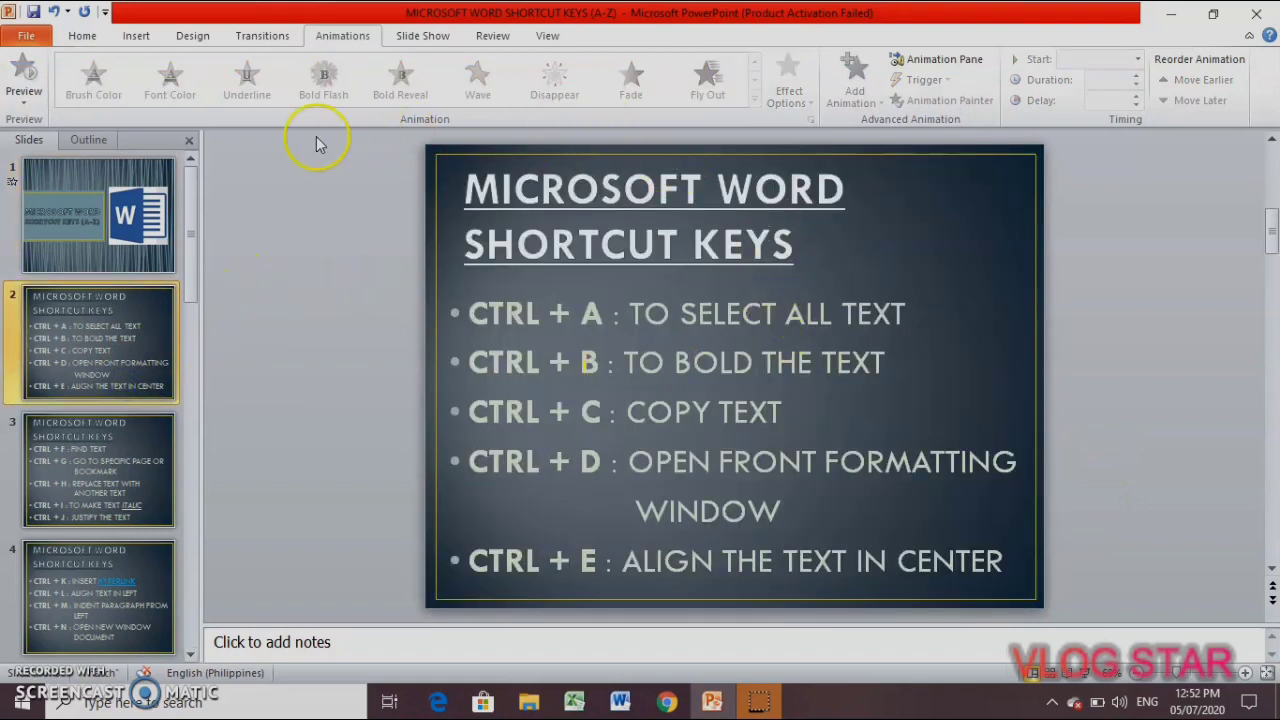
Give slides 2 and 3 a Random Bars transition.
{"action": "left_click", "coordinate": [260, 38]}
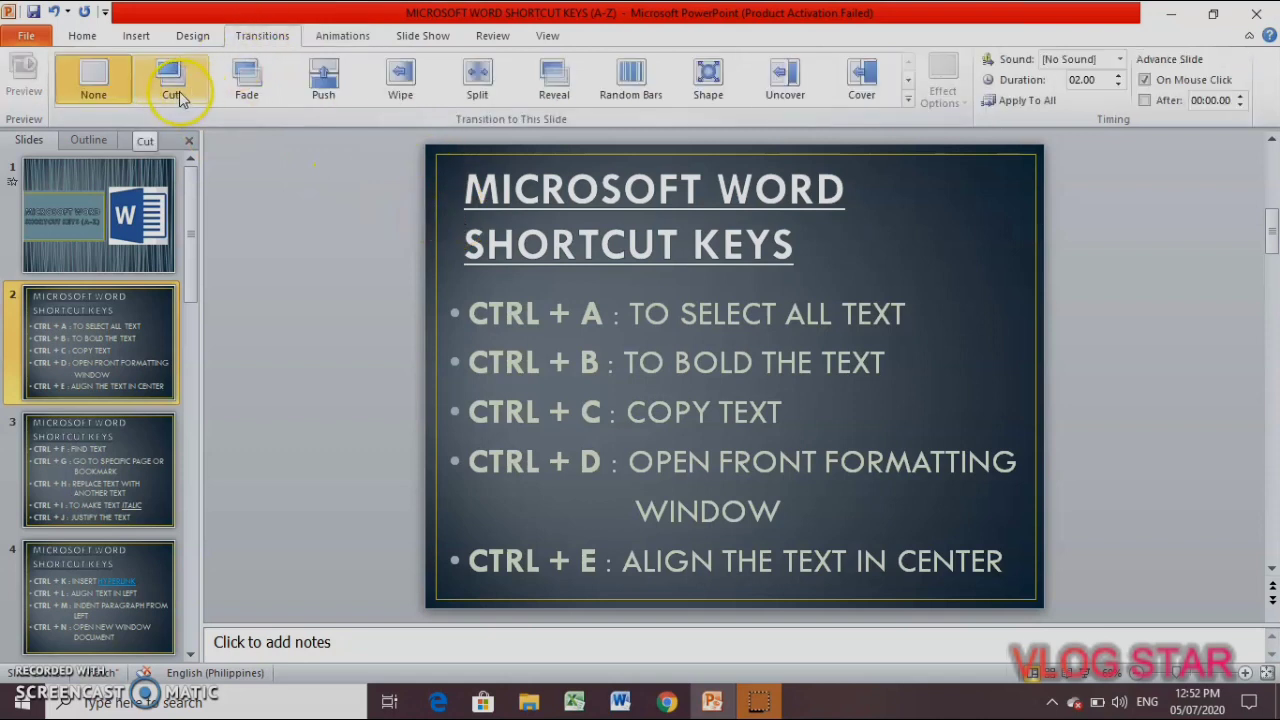
{"action": "left_click", "coordinate": [245, 85]}
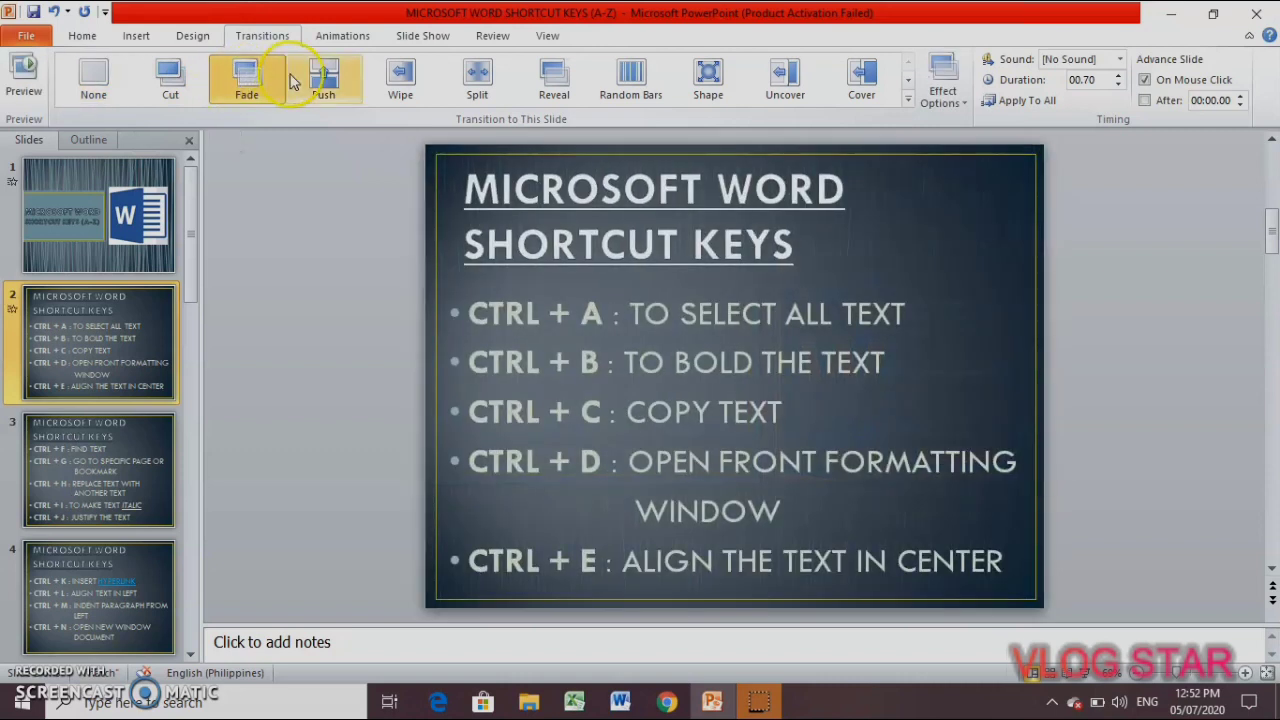
{"action": "left_click", "coordinate": [633, 95]}
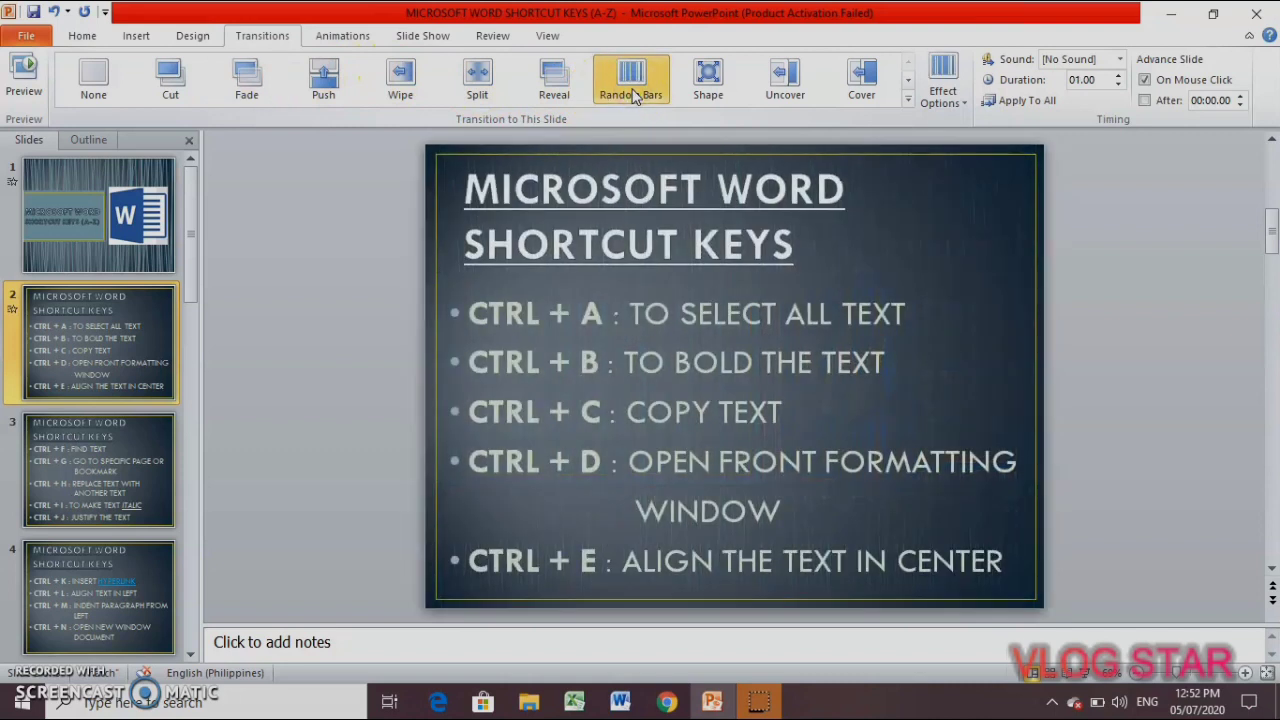
{"action": "left_click", "coordinate": [120, 500]}
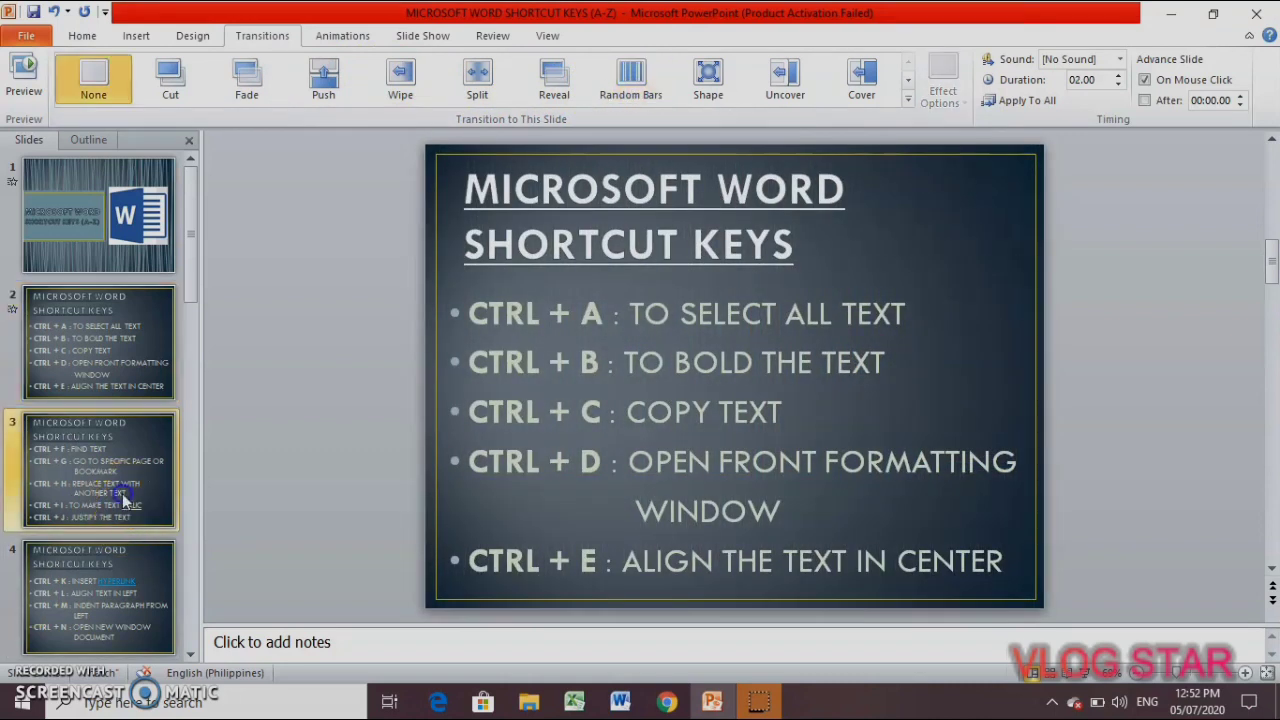
{"action": "left_click", "coordinate": [657, 77]}
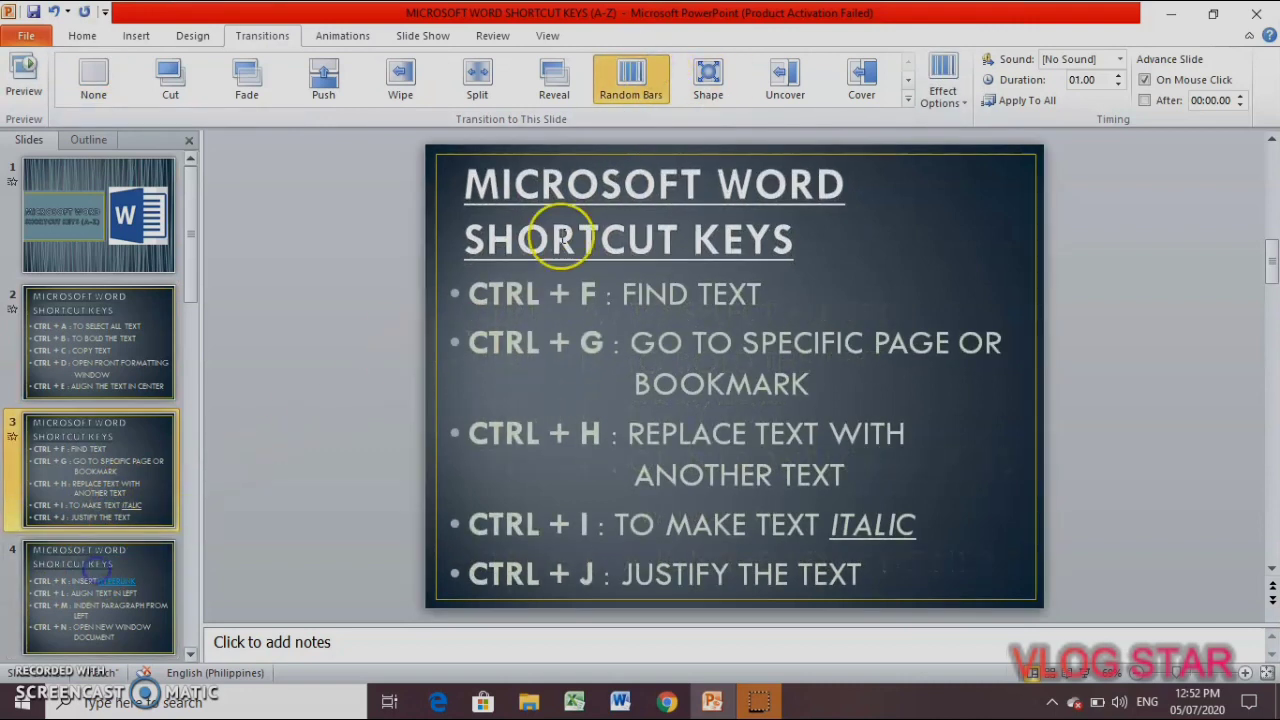
{"action": "left_click", "coordinate": [631, 77]}
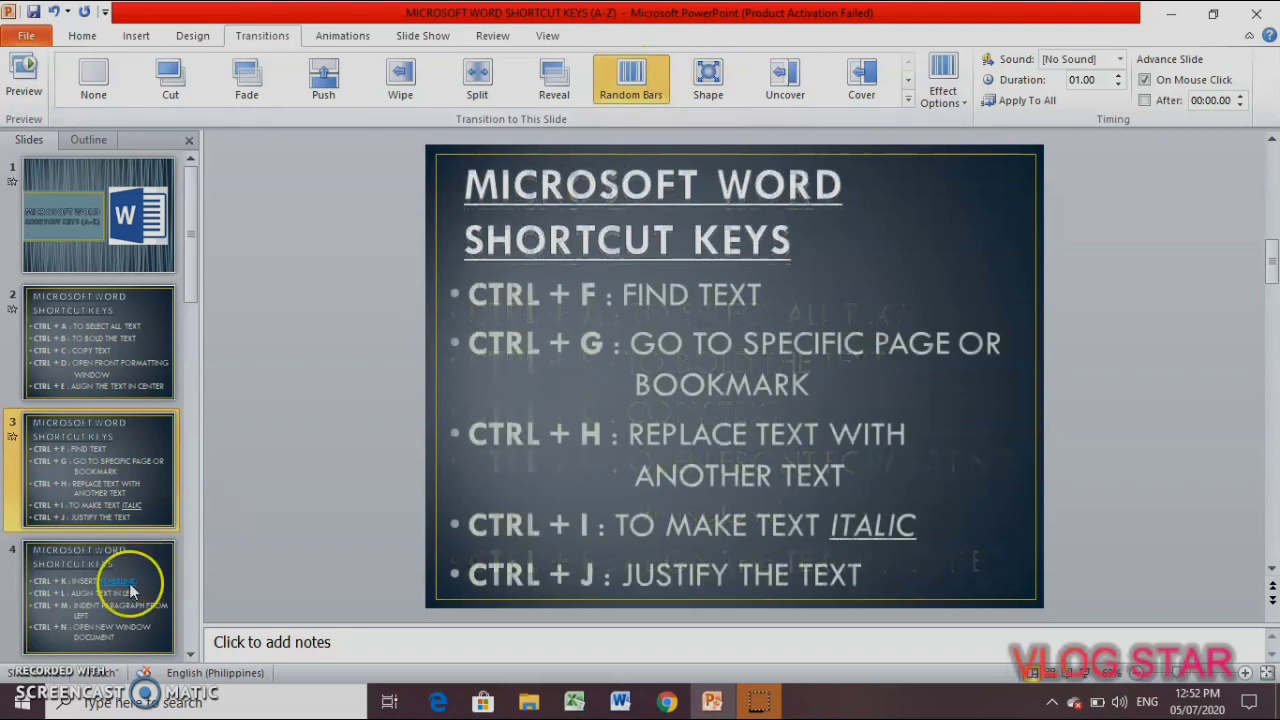
Apply the Random Bars transition to slides 4 and 5.
{"action": "left_click", "coordinate": [104, 611]}
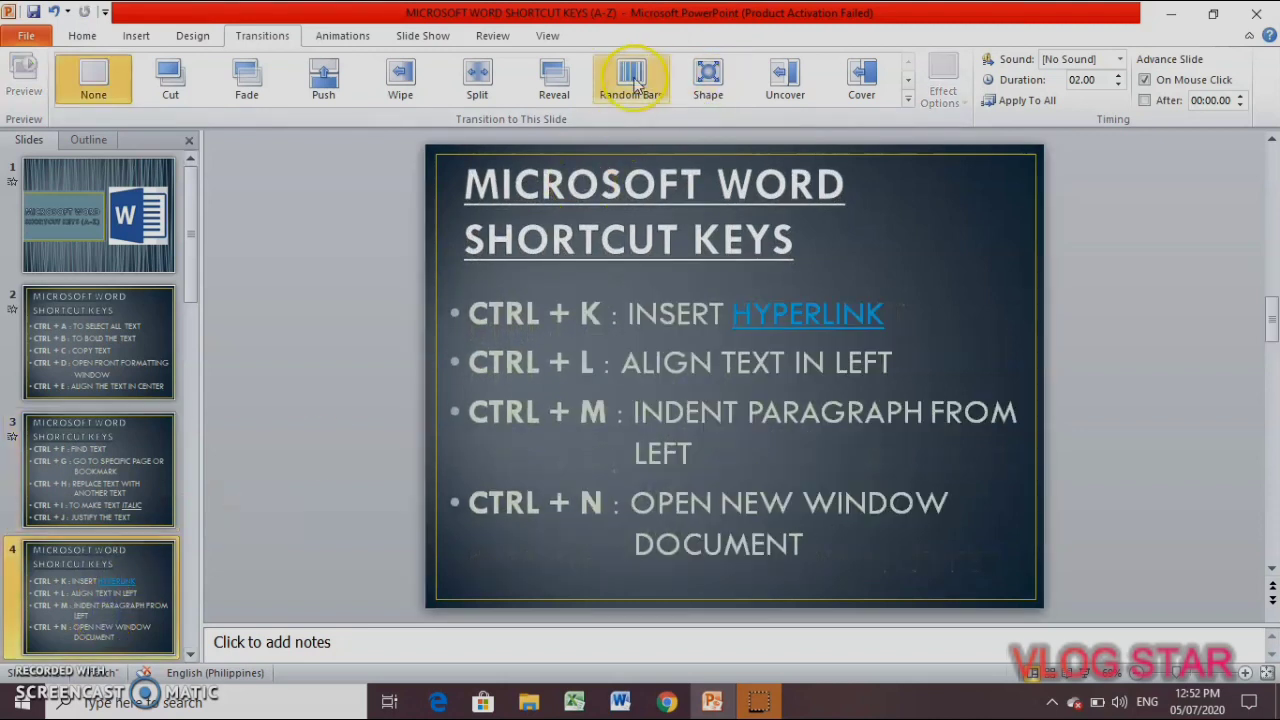
{"action": "left_click", "coordinate": [631, 77]}
{"action": "left_click", "coordinate": [88, 588]}
{"action": "scroll", "coordinate": [101, 584], "scroll_direction": "down", "scroll_amount": 1}
{"action": "scroll", "coordinate": [101, 584], "scroll_direction": "down", "scroll_amount": 2}
{"action": "left_click", "coordinate": [68, 361]}
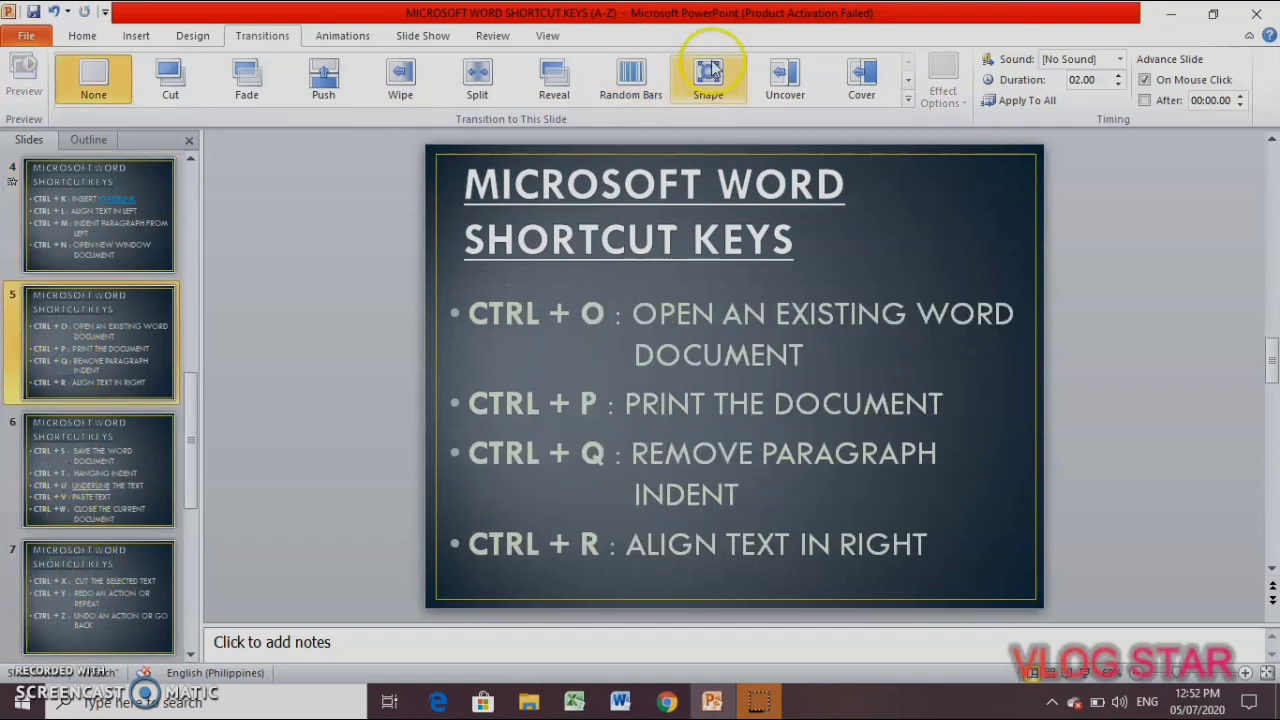
{"action": "left_click", "coordinate": [640, 82]}
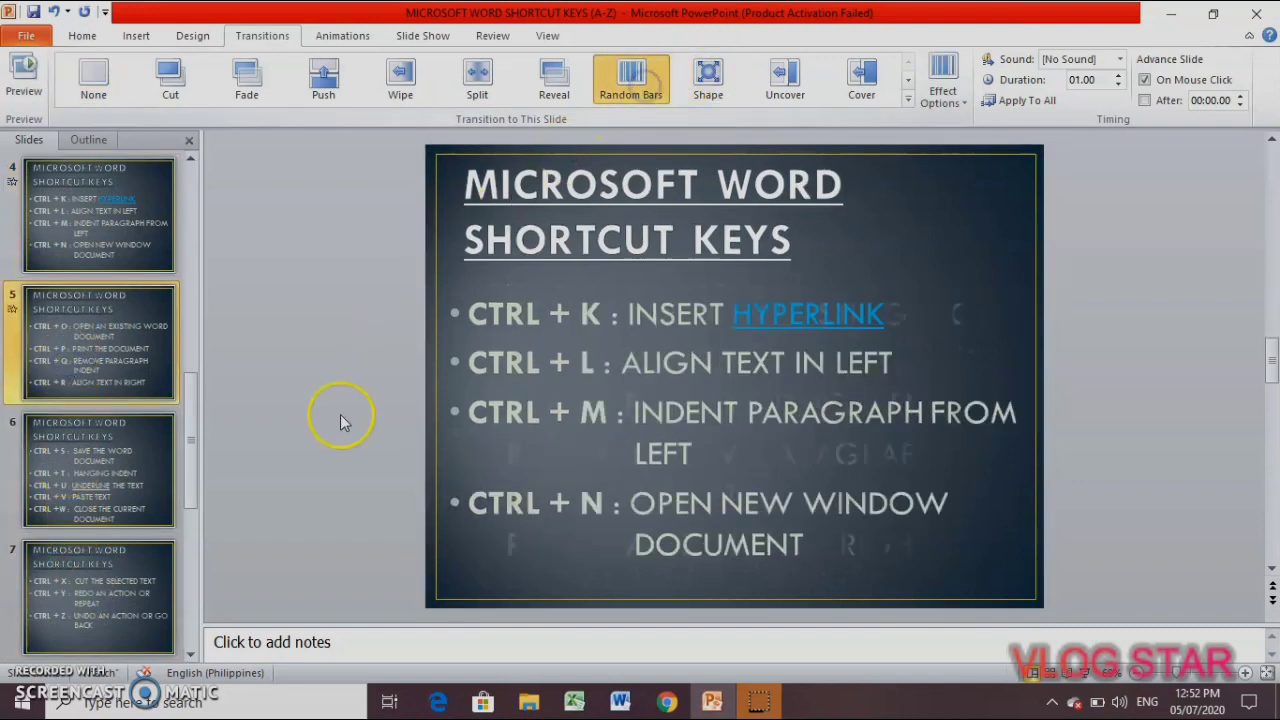
Apply Random Bars to slides 6 and 7, then move to slide 8.
{"action": "left_click", "coordinate": [85, 492]}
{"action": "left_click", "coordinate": [648, 86]}
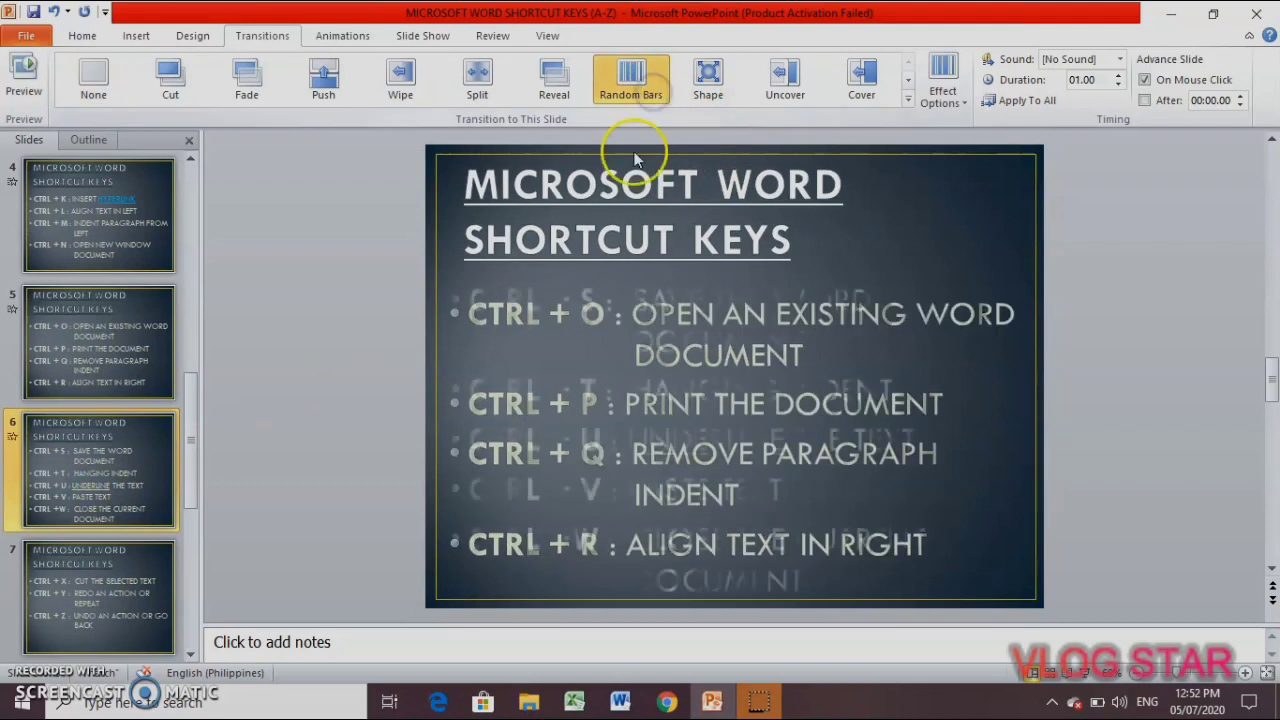
{"action": "left_click", "coordinate": [98, 572]}
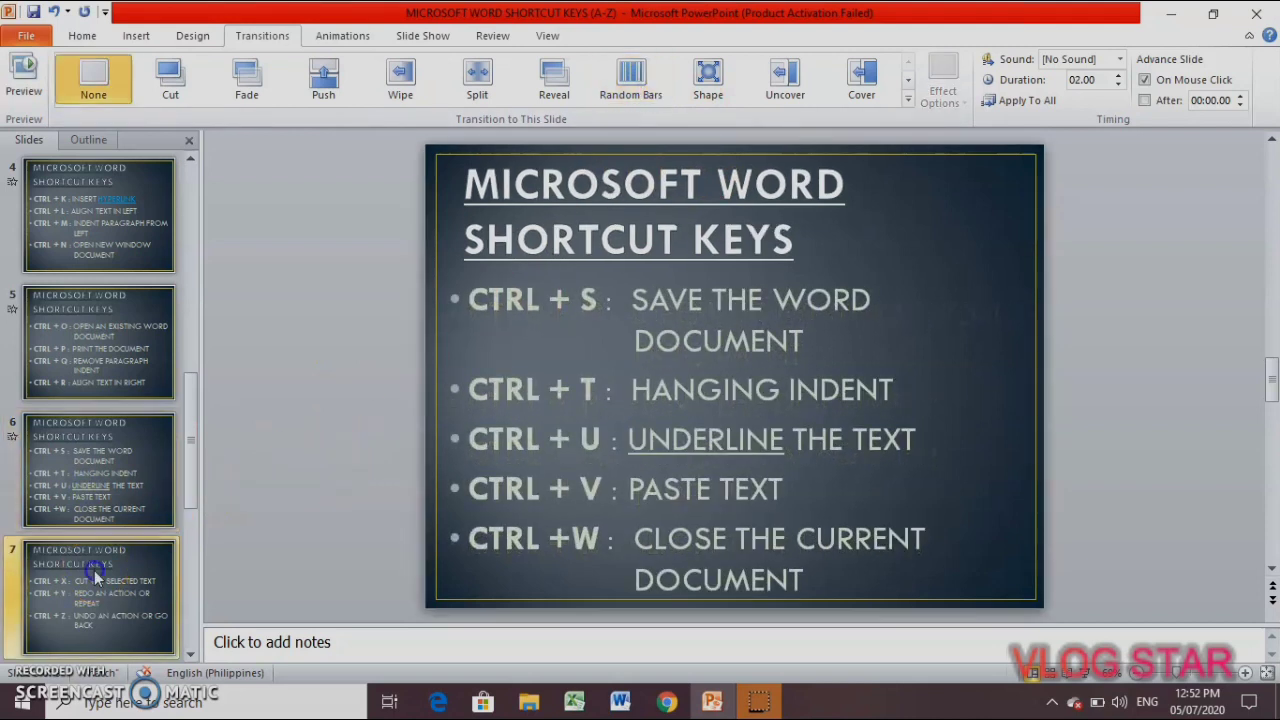
{"action": "left_click", "coordinate": [640, 70]}
{"action": "scroll", "coordinate": [90, 553], "scroll_direction": "down", "scroll_amount": 1}
{"action": "scroll", "coordinate": [100, 551], "scroll_direction": "down", "scroll_amount": 1}
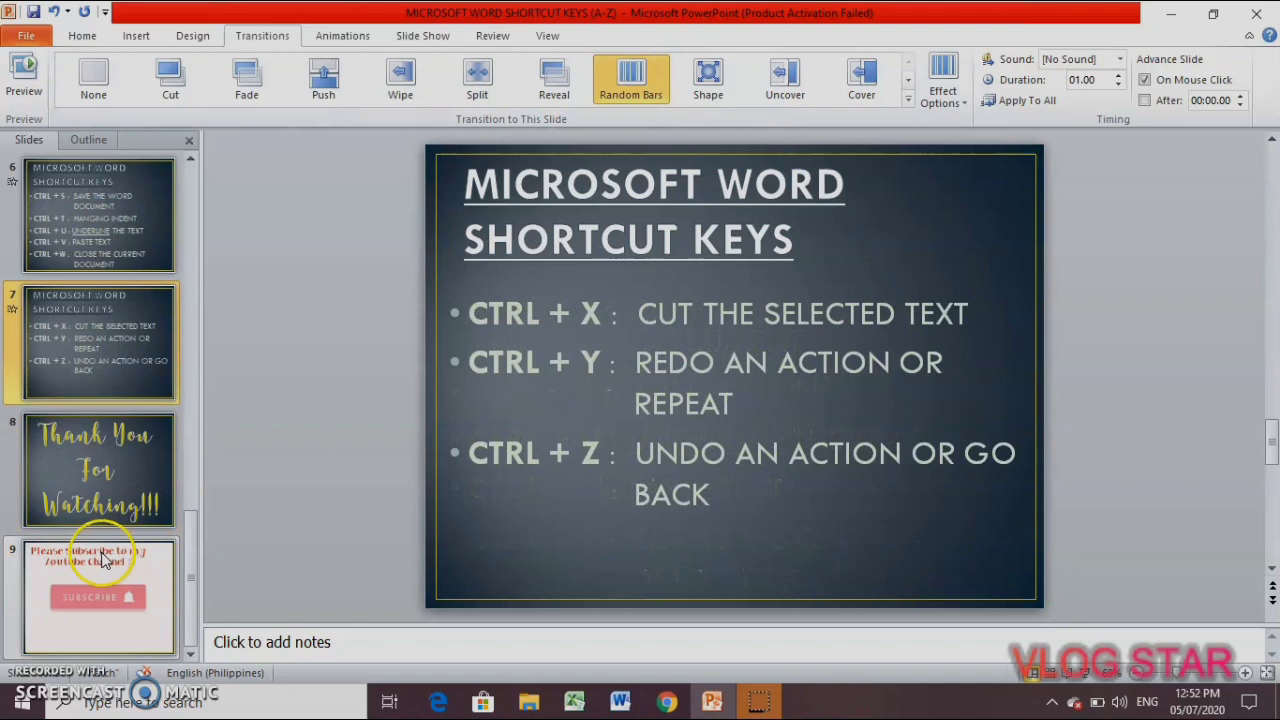
{"action": "left_click", "coordinate": [116, 488]}
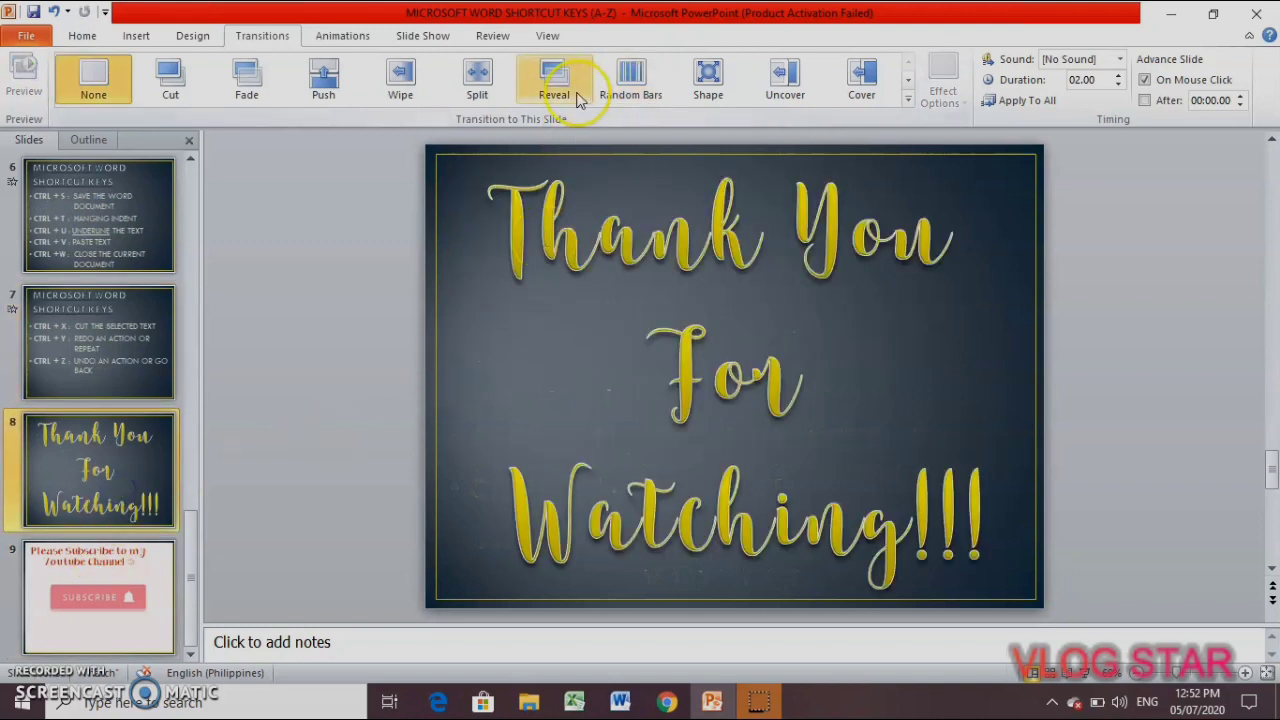
Give slide 8 a Shape transition and lengthen its duration.
{"action": "left_click", "coordinate": [708, 85]}
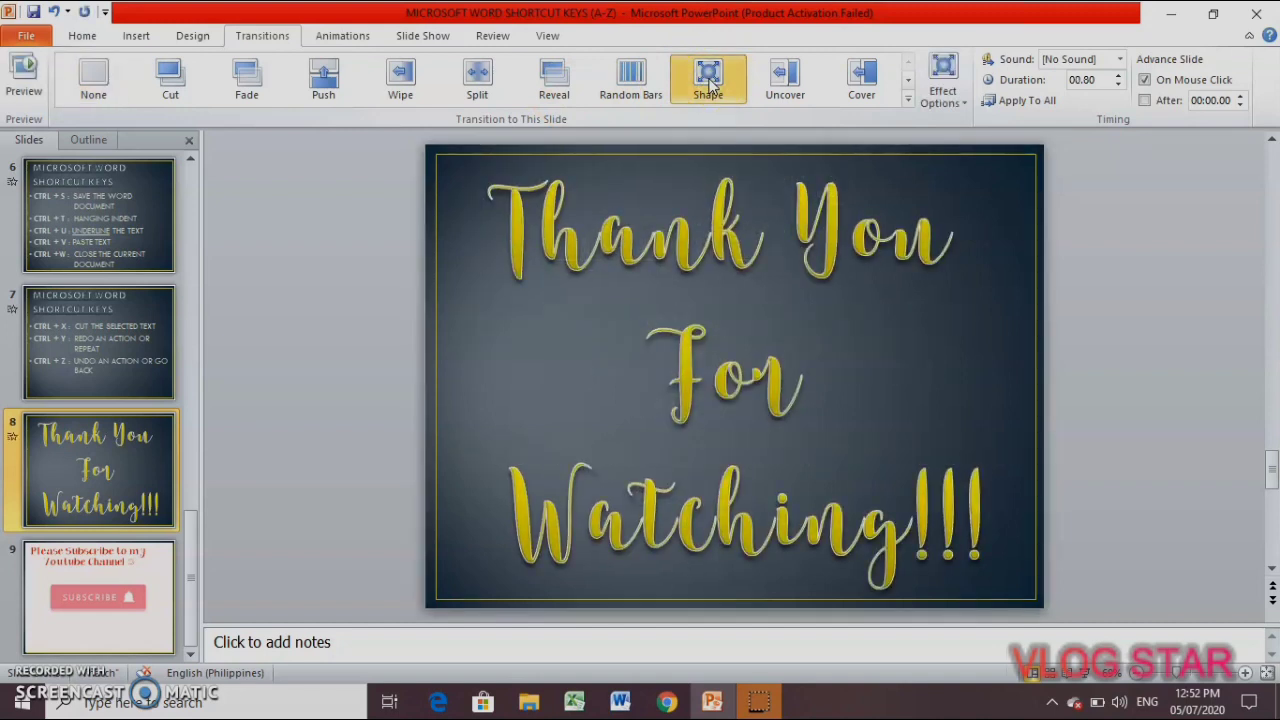
{"action": "left_click", "coordinate": [1118, 75]}
{"action": "left_click", "coordinate": [1118, 75]}
{"action": "left_click", "coordinate": [1120, 75]}
{"action": "left_click", "coordinate": [1120, 75]}
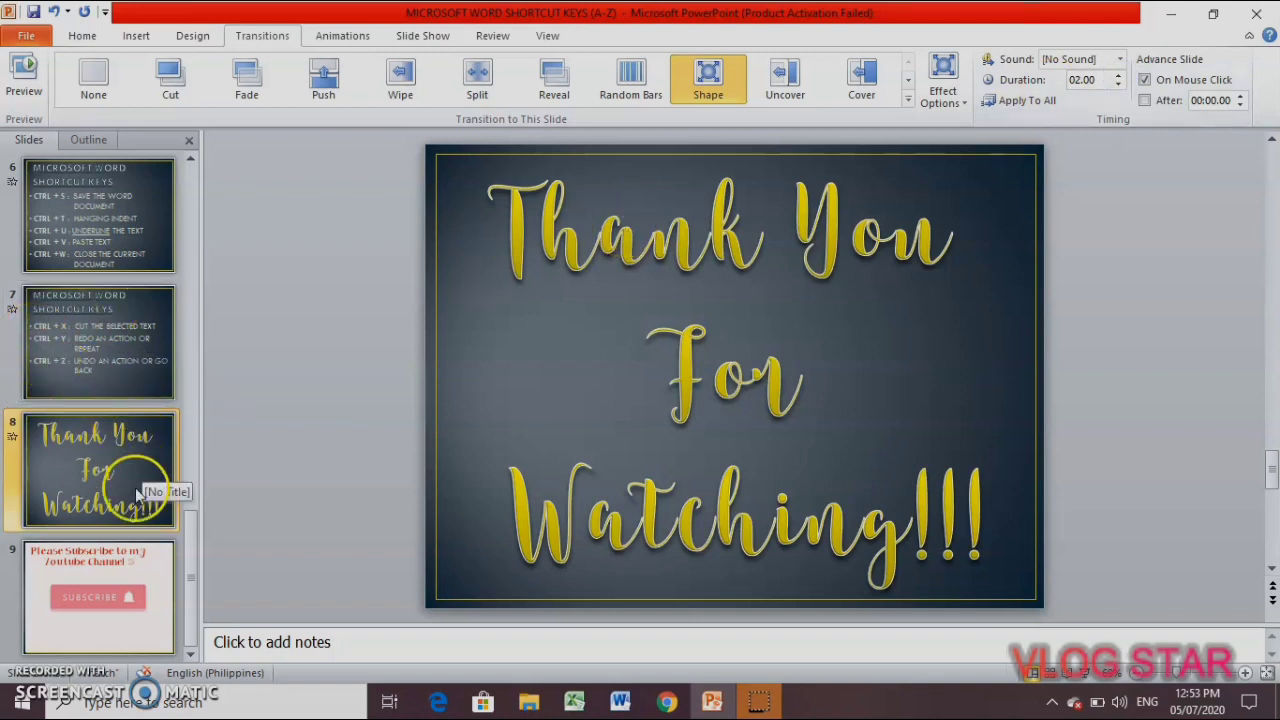
On slide 9, give the subscribe heading a Shape entrance animation.
{"action": "left_click", "coordinate": [97, 590]}
{"action": "left_click", "coordinate": [731, 237]}
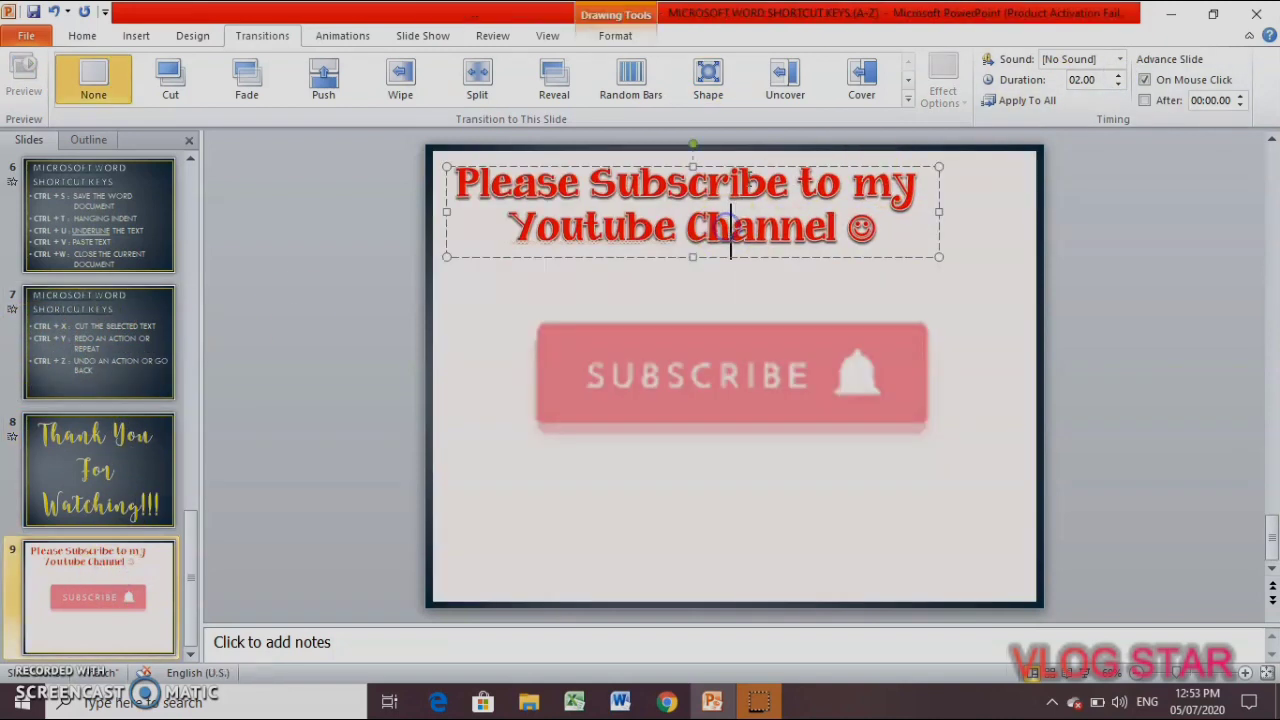
{"action": "left_click", "coordinate": [751, 166]}
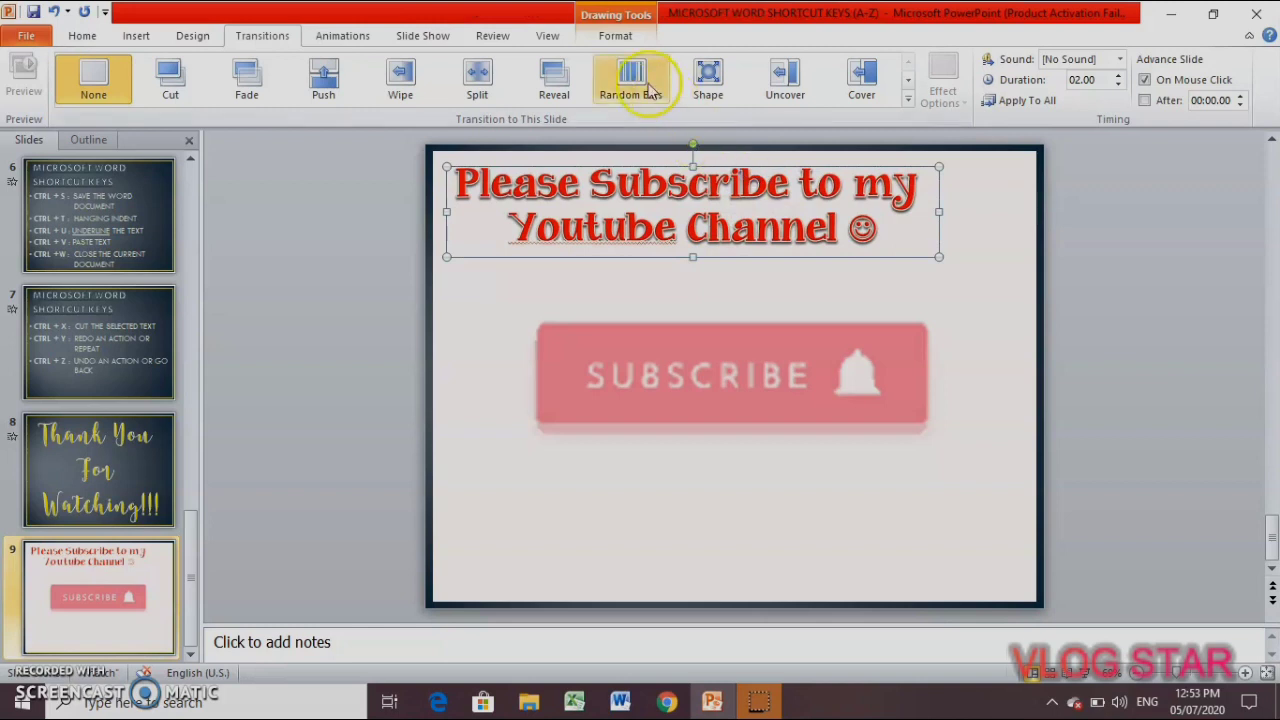
{"action": "left_click", "coordinate": [335, 36]}
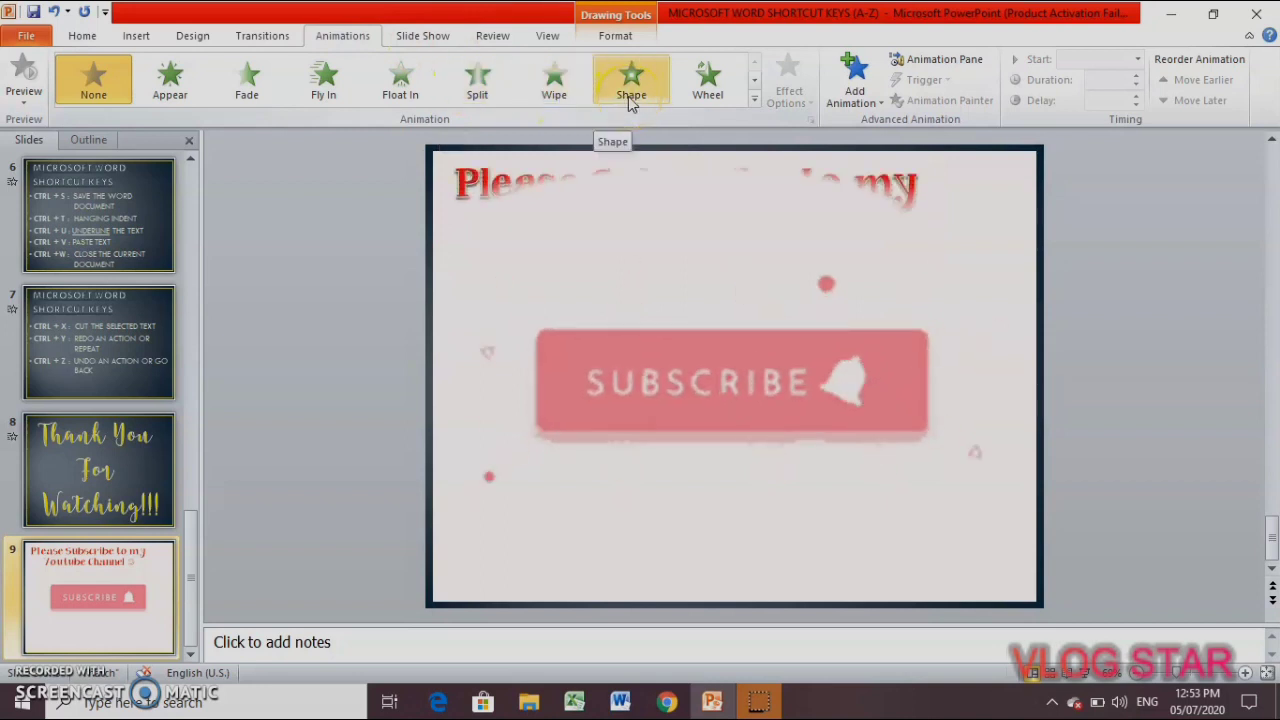
{"action": "left_click", "coordinate": [631, 85]}
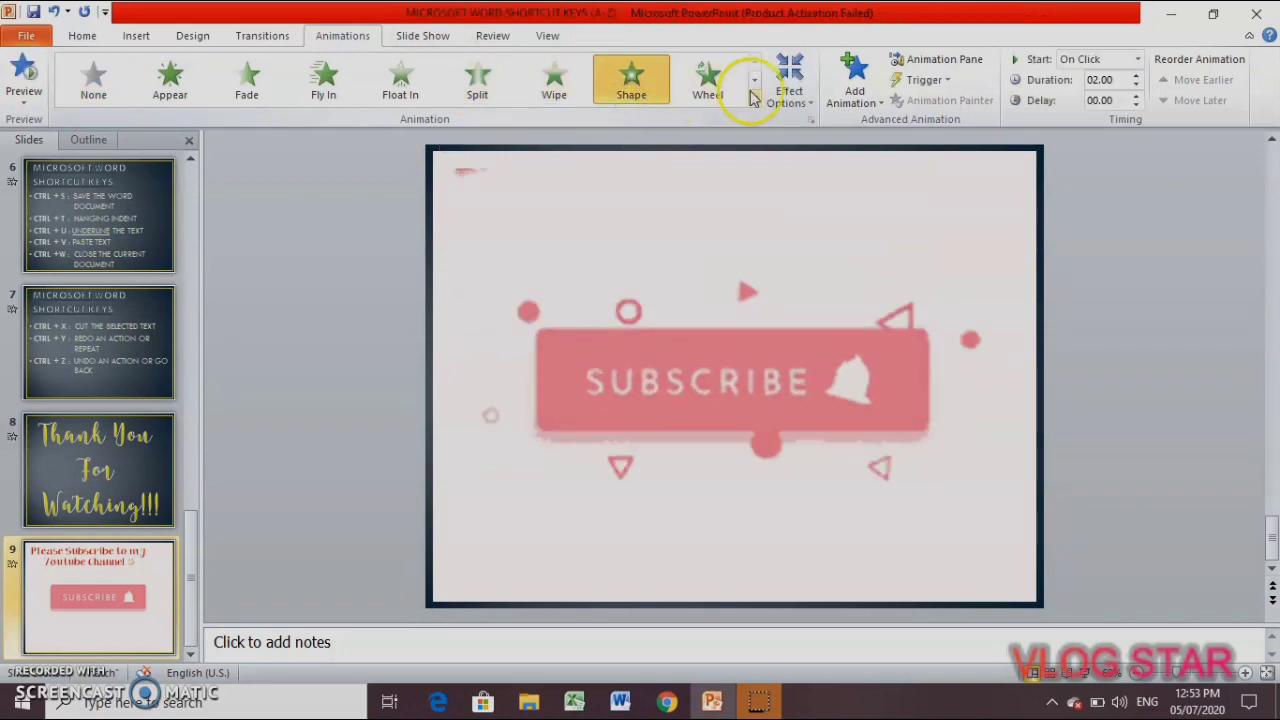
Add a Float Out exit animation to the subscribe heading.
{"action": "left_click", "coordinate": [855, 85]}
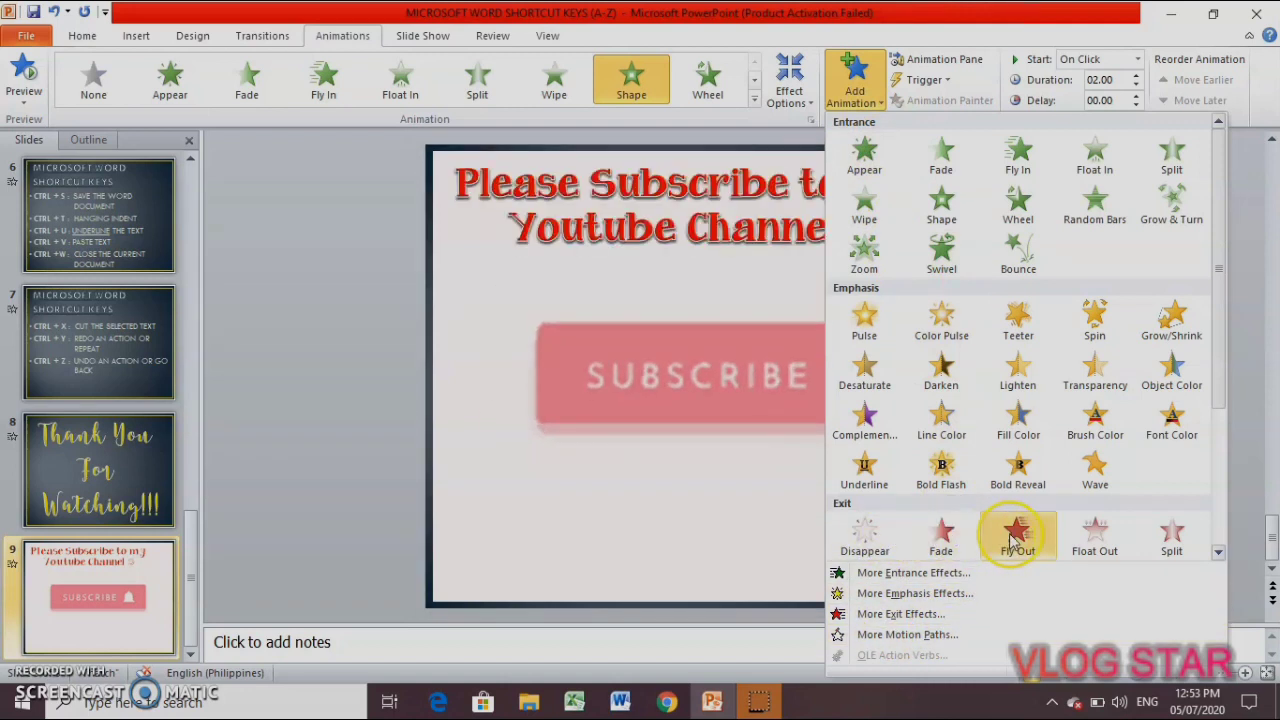
{"action": "left_click", "coordinate": [1086, 540]}
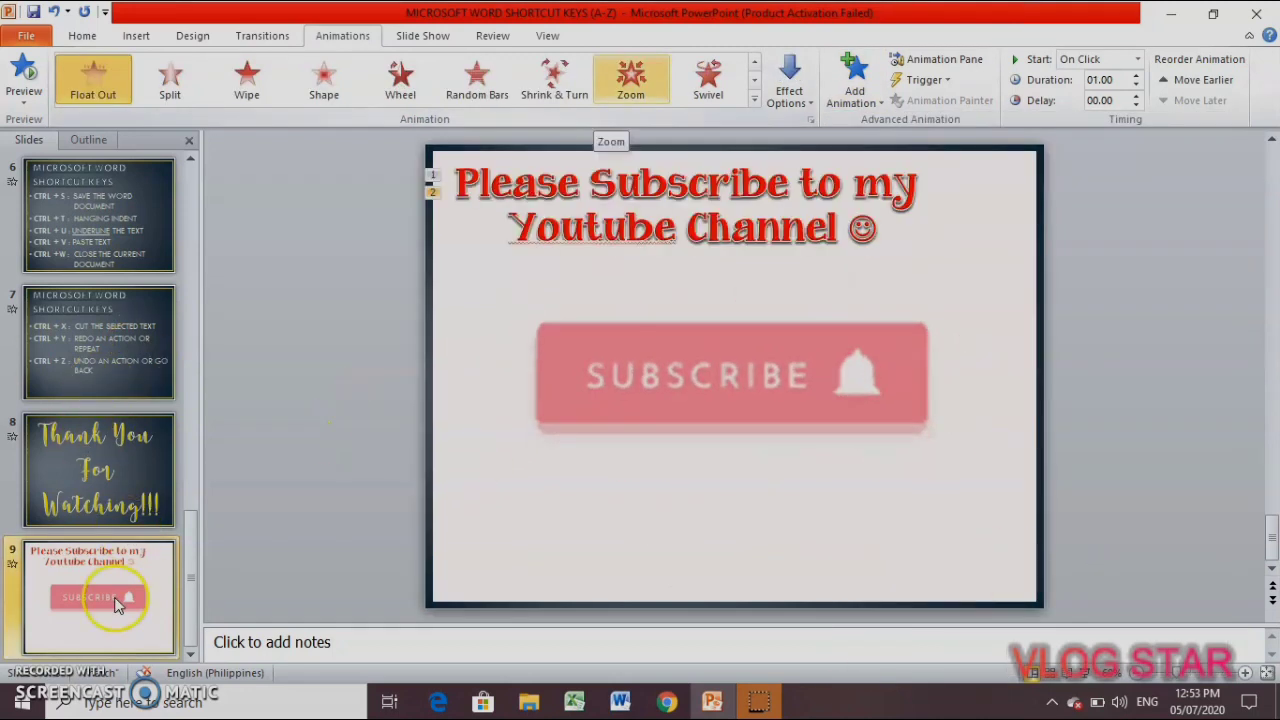
{"action": "scroll", "coordinate": [185, 566], "scroll_direction": "up", "scroll_amount": 3}
{"action": "scroll", "coordinate": [241, 423], "scroll_direction": "up", "scroll_amount": 3}
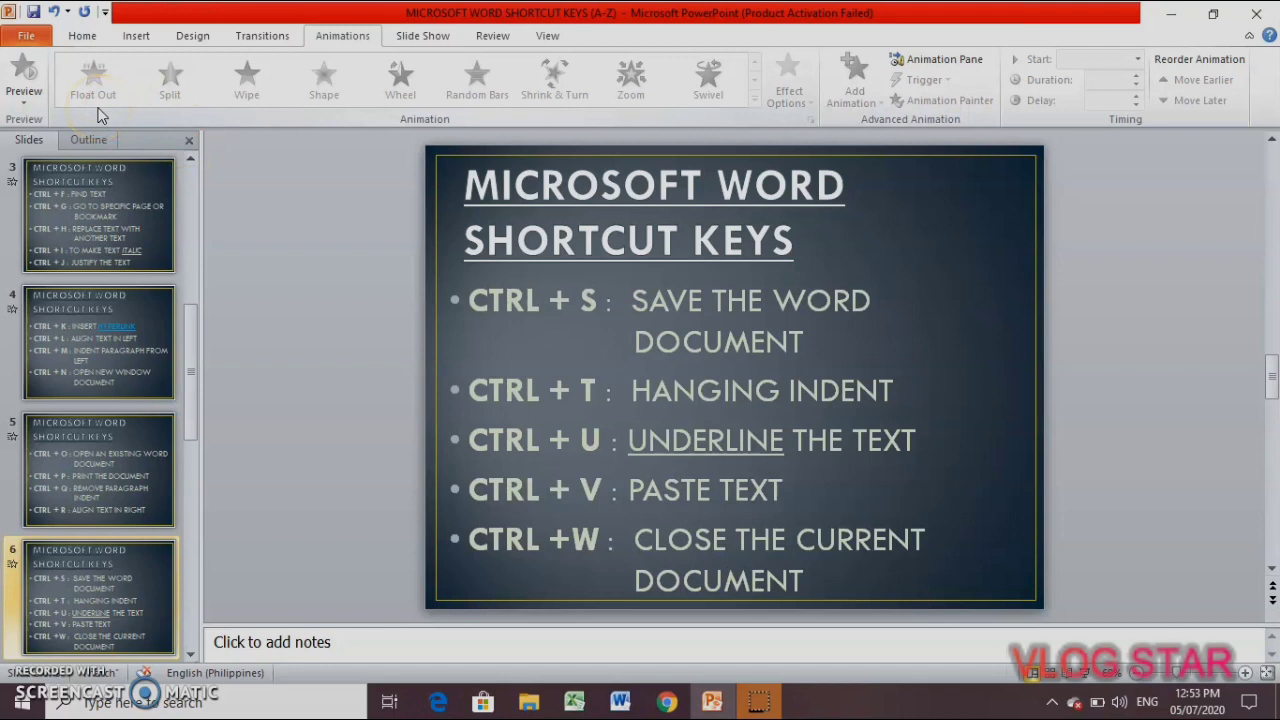
Run the slide show from the beginning with F5, dismissing the graphics warning, to the end.
{"action": "key", "text": "F5"}
{"action": "left_click", "coordinate": [622, 400]}
{"action": "scroll", "coordinate": [600, 435], "scroll_direction": "up", "scroll_amount": 5}
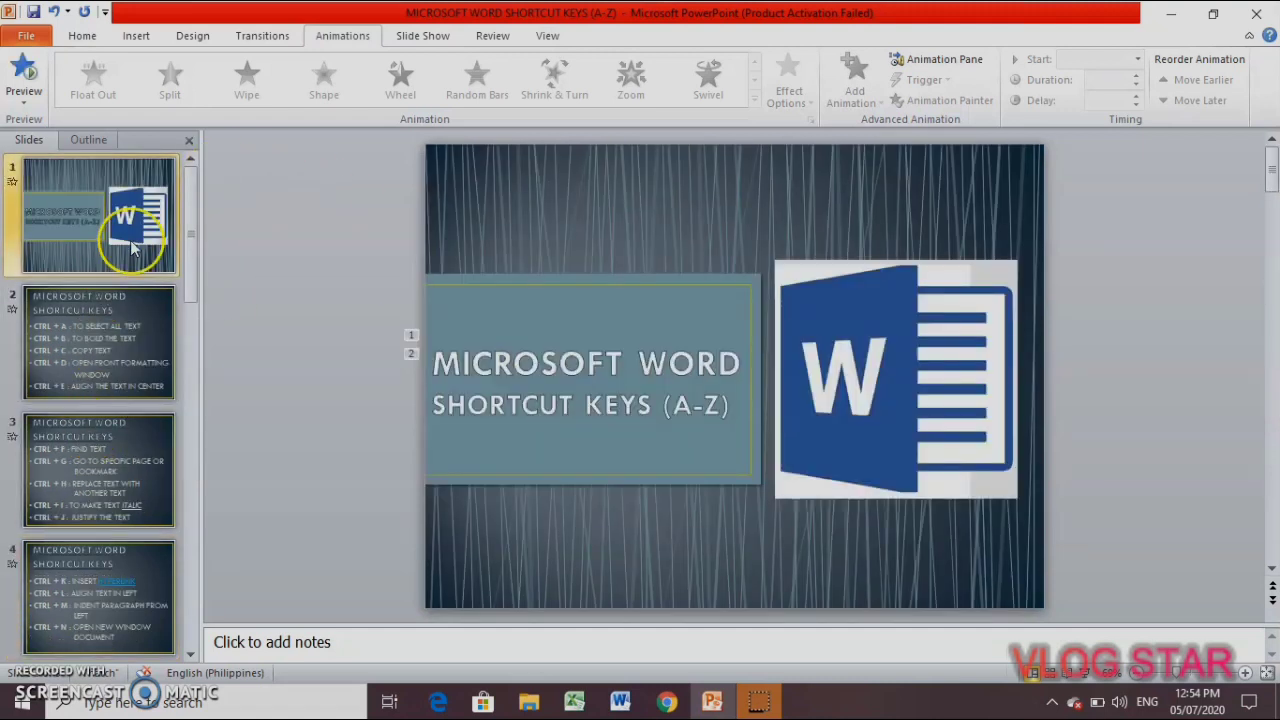
Give the Word logo a Float In entrance and a Float Out exit animation.
{"action": "left_click", "coordinate": [909, 340]}
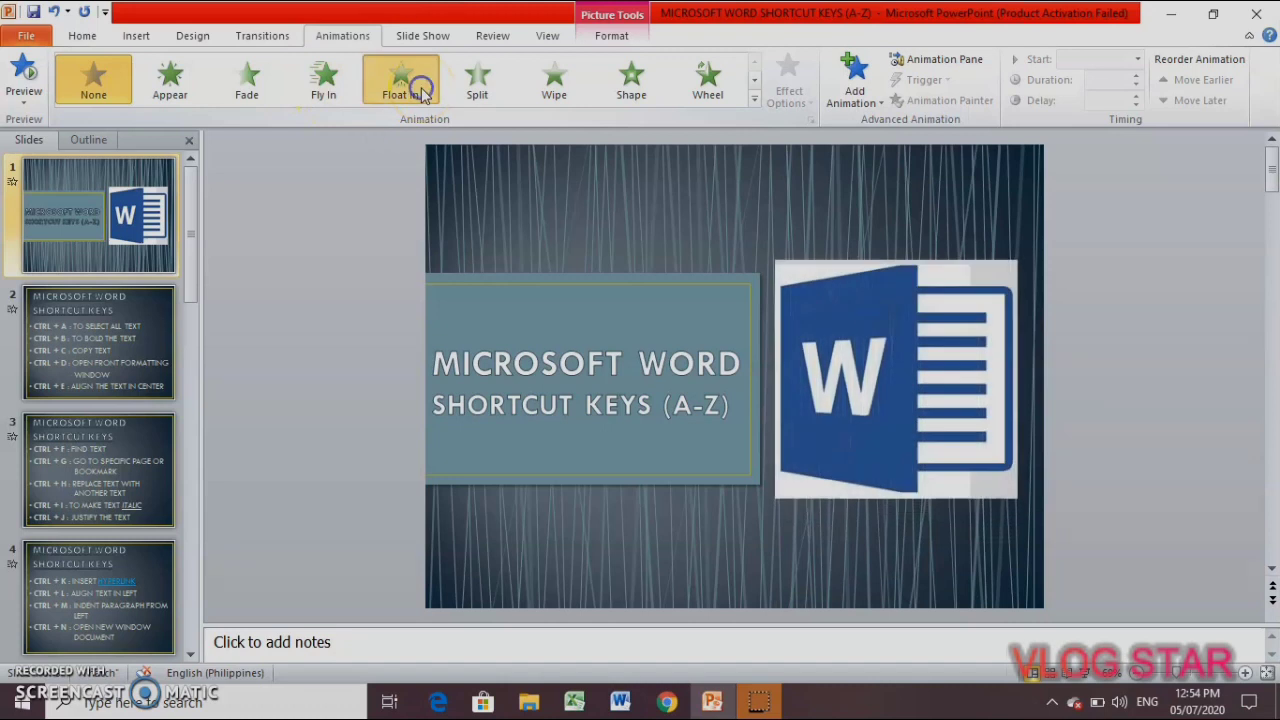
{"action": "left_click", "coordinate": [422, 92]}
{"action": "left_click", "coordinate": [866, 88]}
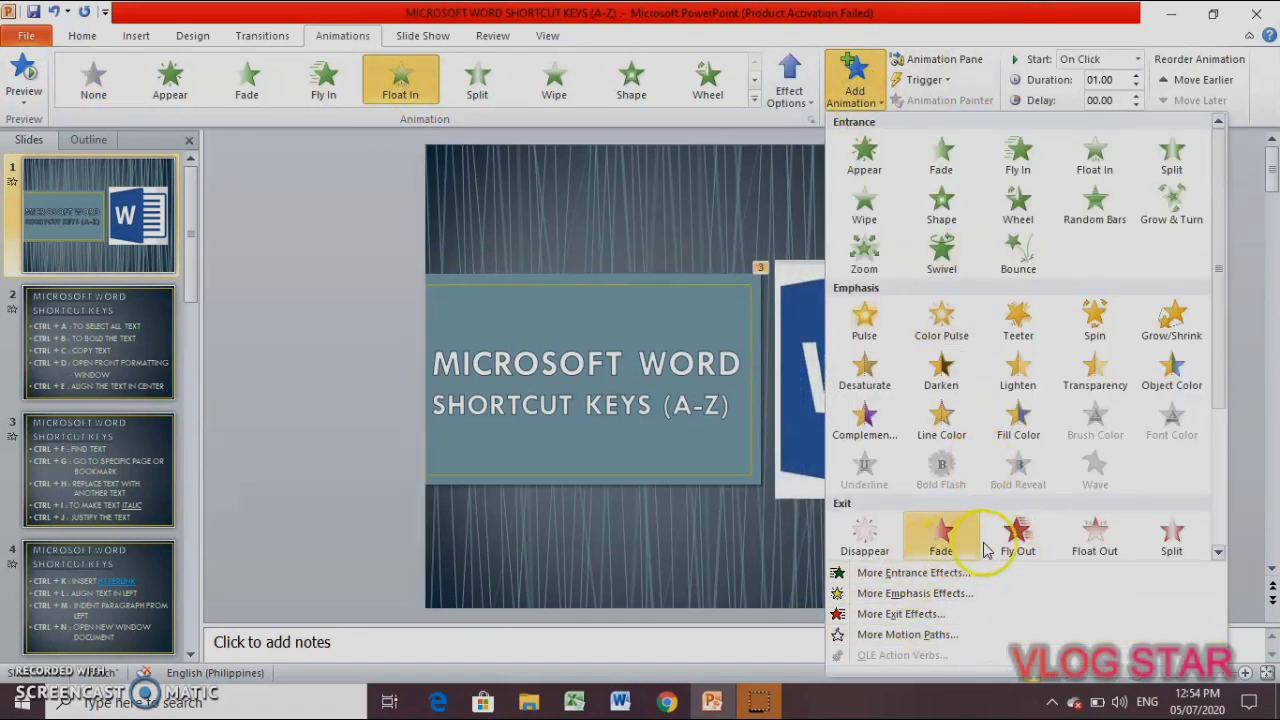
{"action": "left_click", "coordinate": [1122, 543]}
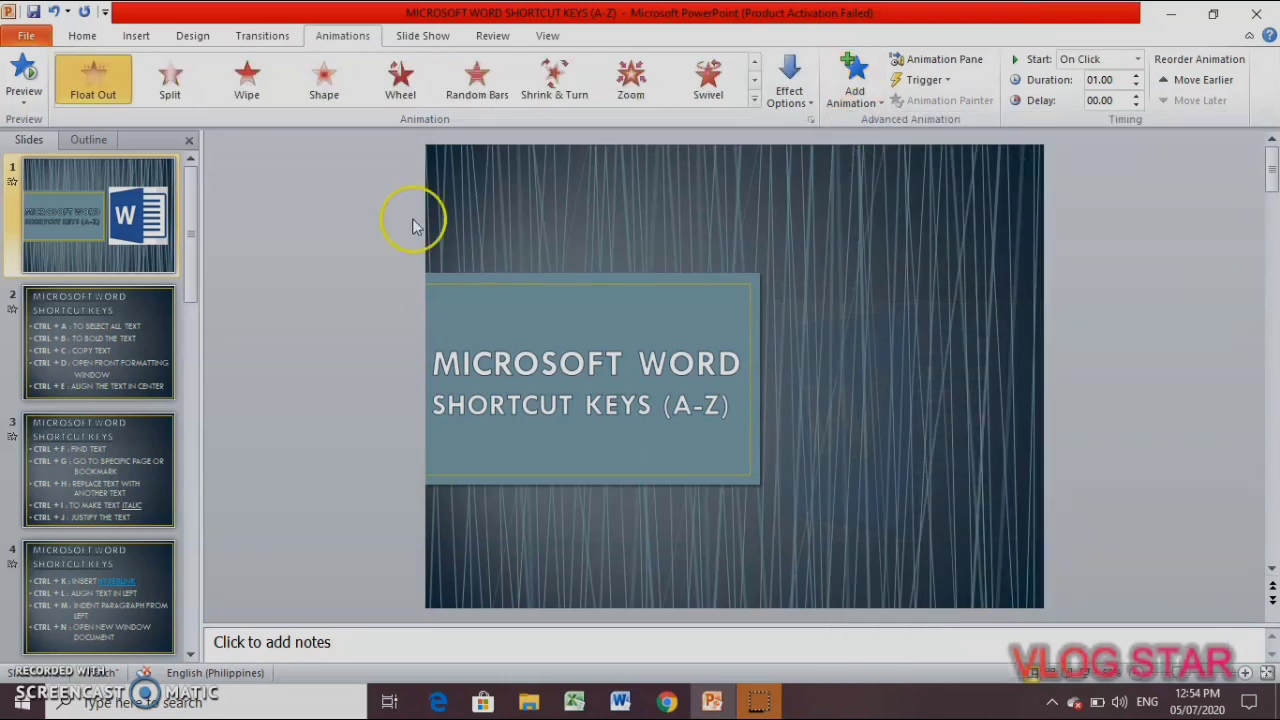
{"action": "left_click", "coordinate": [493, 35]}
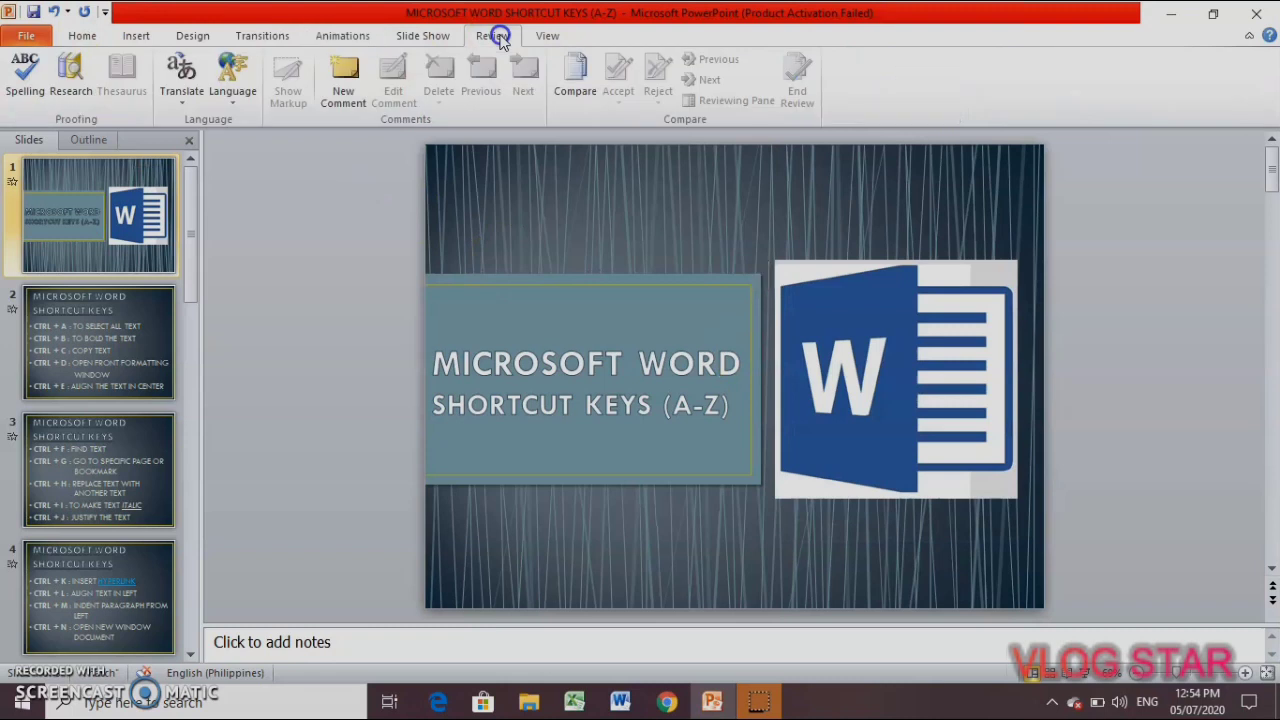
{"action": "left_click", "coordinate": [425, 35]}
Preview the show from the title slide, then reselect the title box.
{"action": "left_click", "coordinate": [93, 104]}
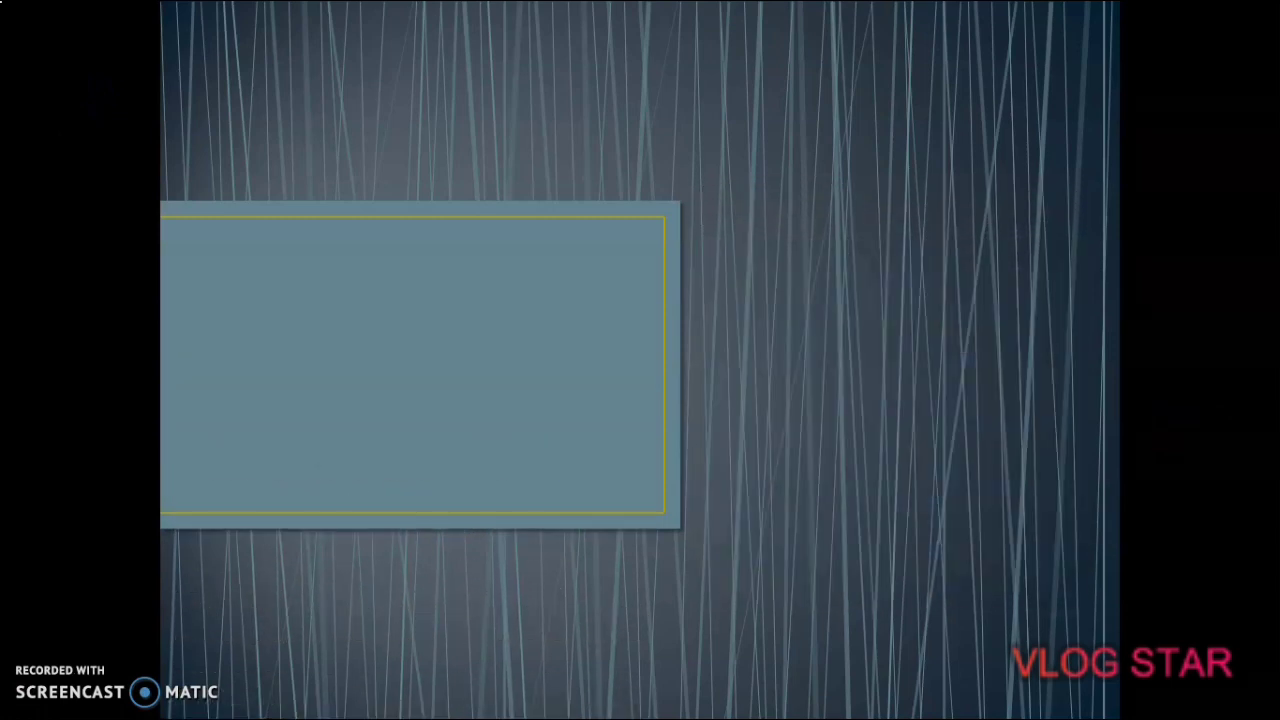
{"action": "key", "text": "Escape"}
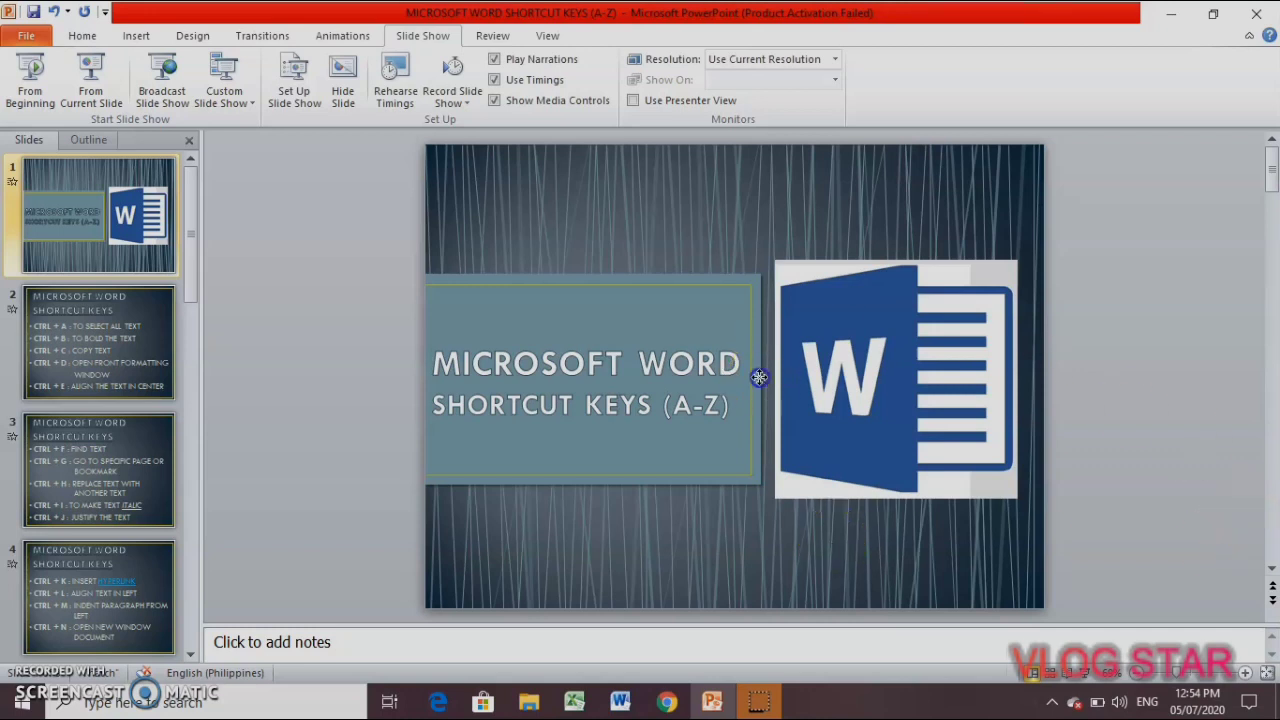
{"action": "left_click", "coordinate": [757, 374]}
{"action": "left_click", "coordinate": [637, 368]}
{"action": "left_click", "coordinate": [849, 372]}
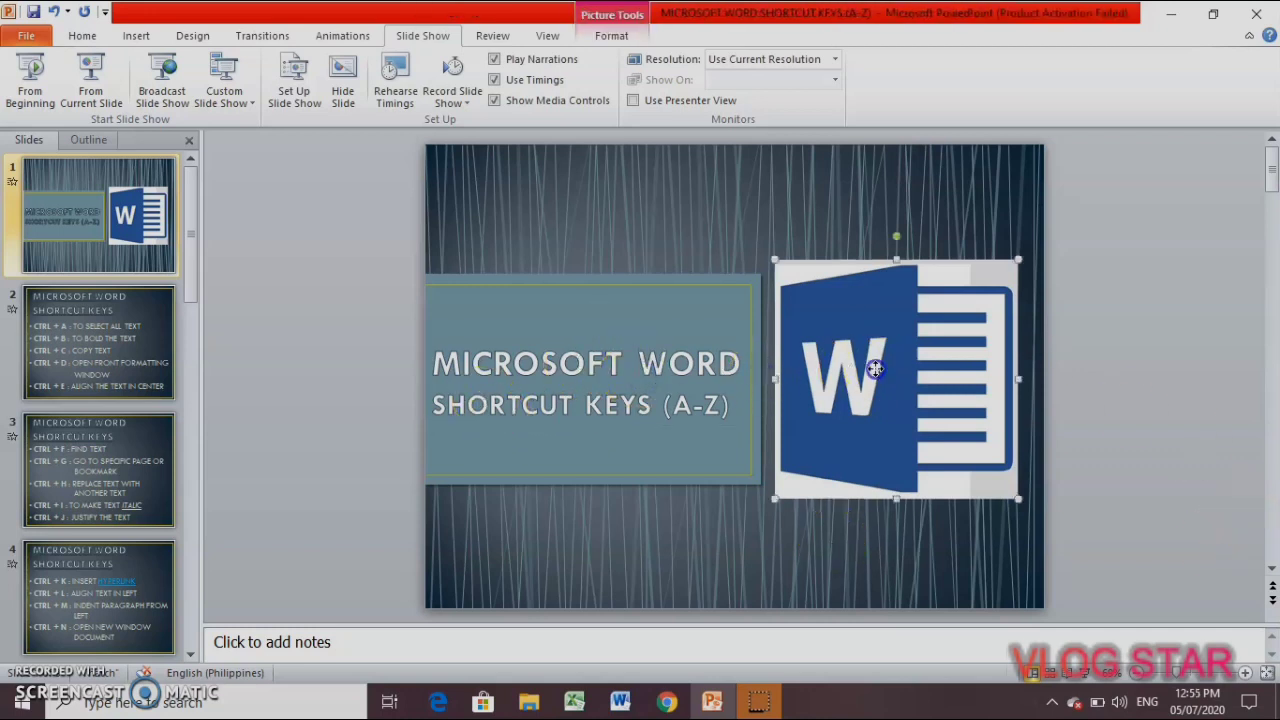
{"action": "left_click", "coordinate": [1145, 397]}
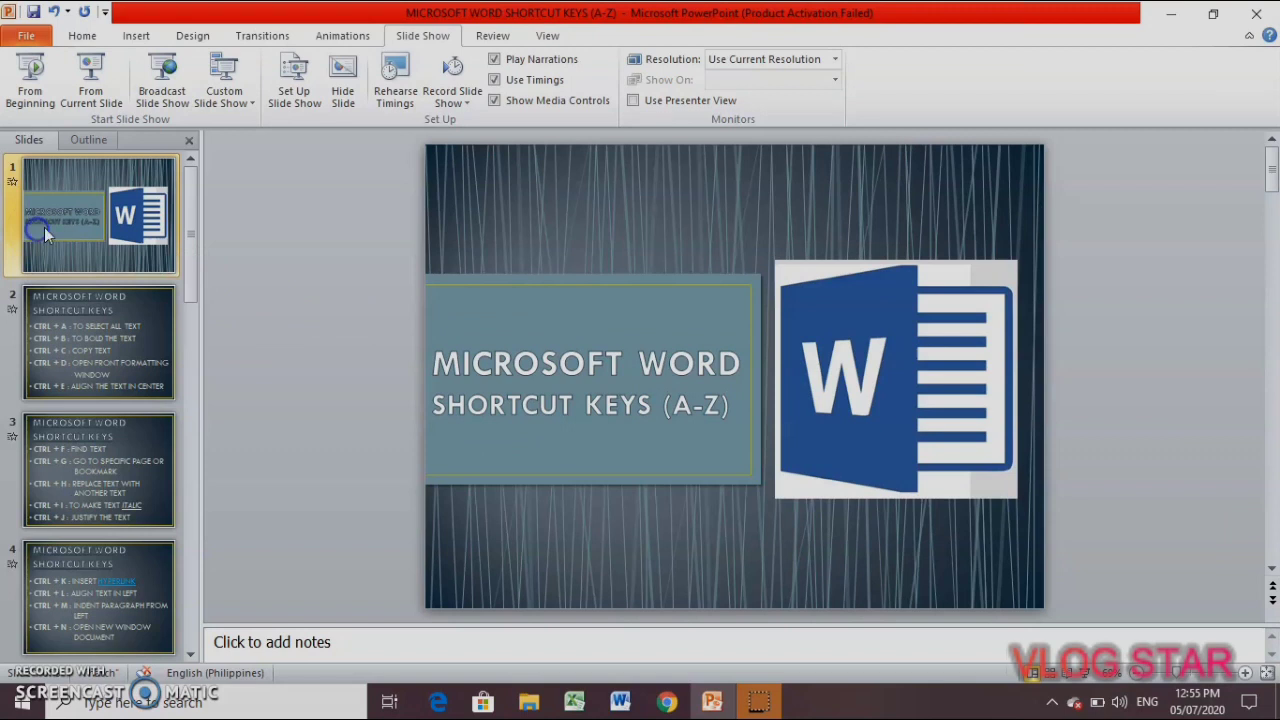
{"action": "left_click", "coordinate": [82, 35]}
{"action": "left_click", "coordinate": [511, 355]}
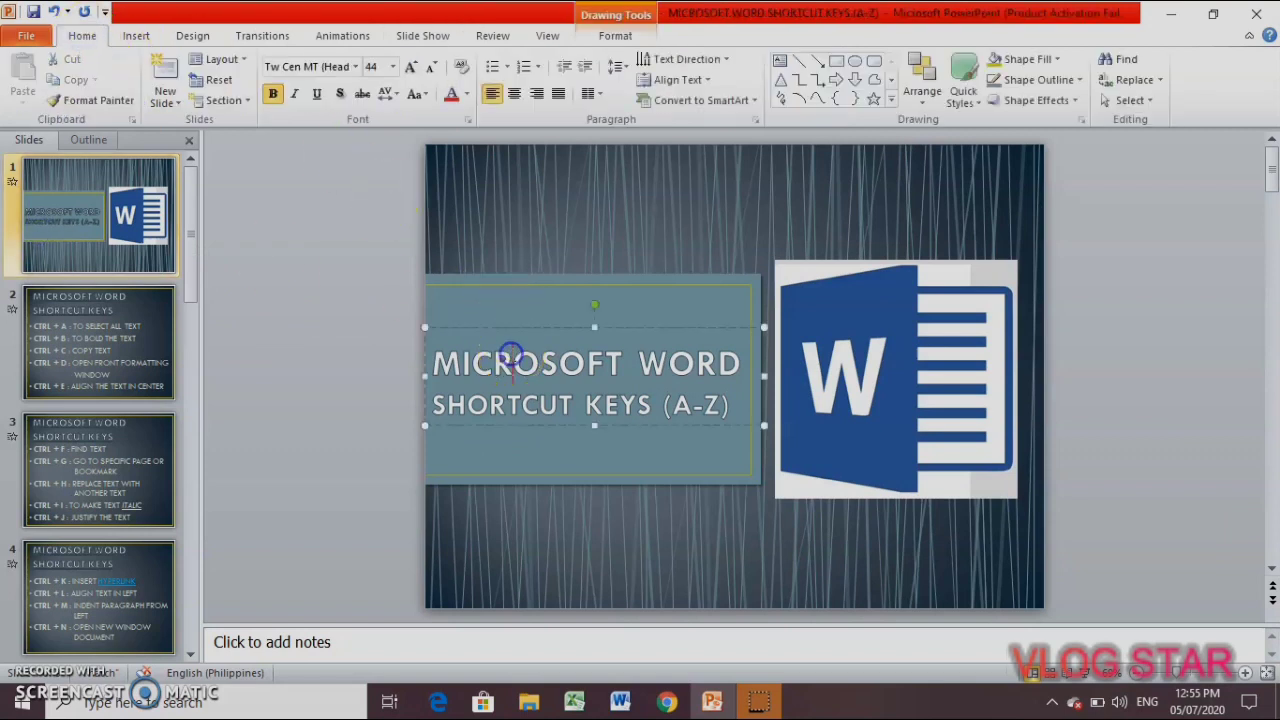
{"action": "left_click", "coordinate": [563, 325]}
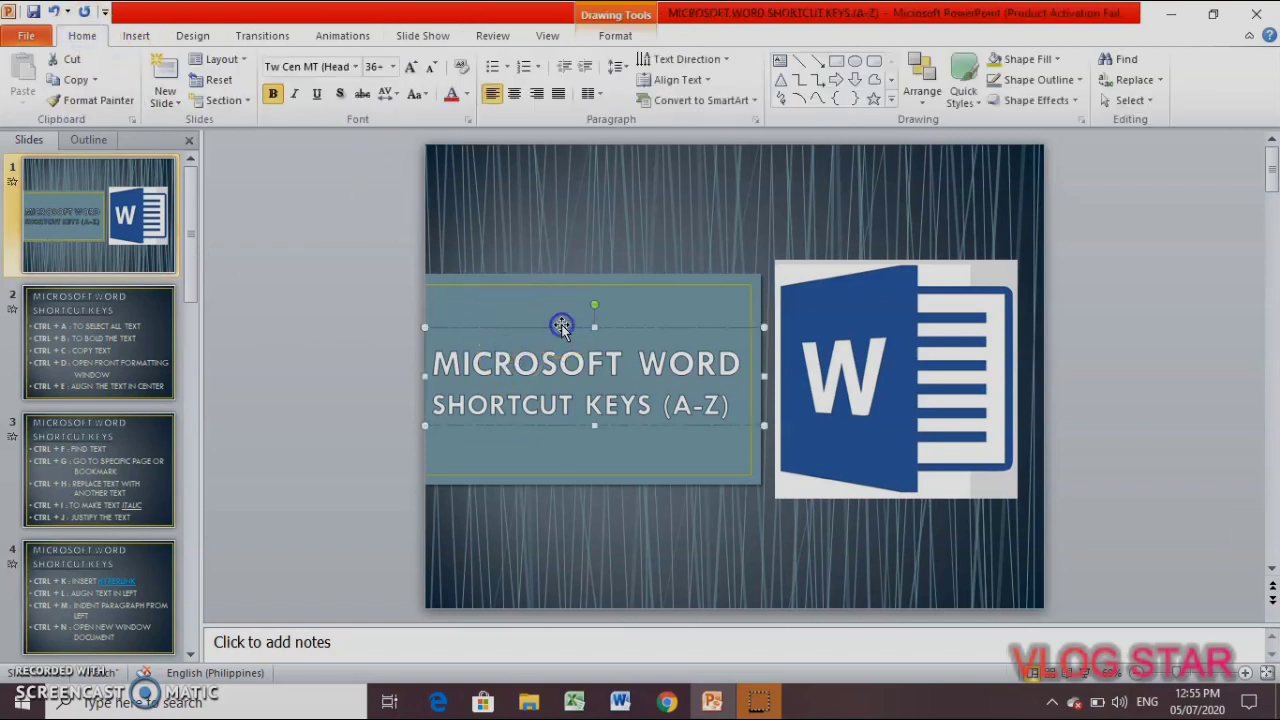
Select the title's Fly Out exit animation and check its direction options.
{"action": "left_click", "coordinate": [322, 36]}
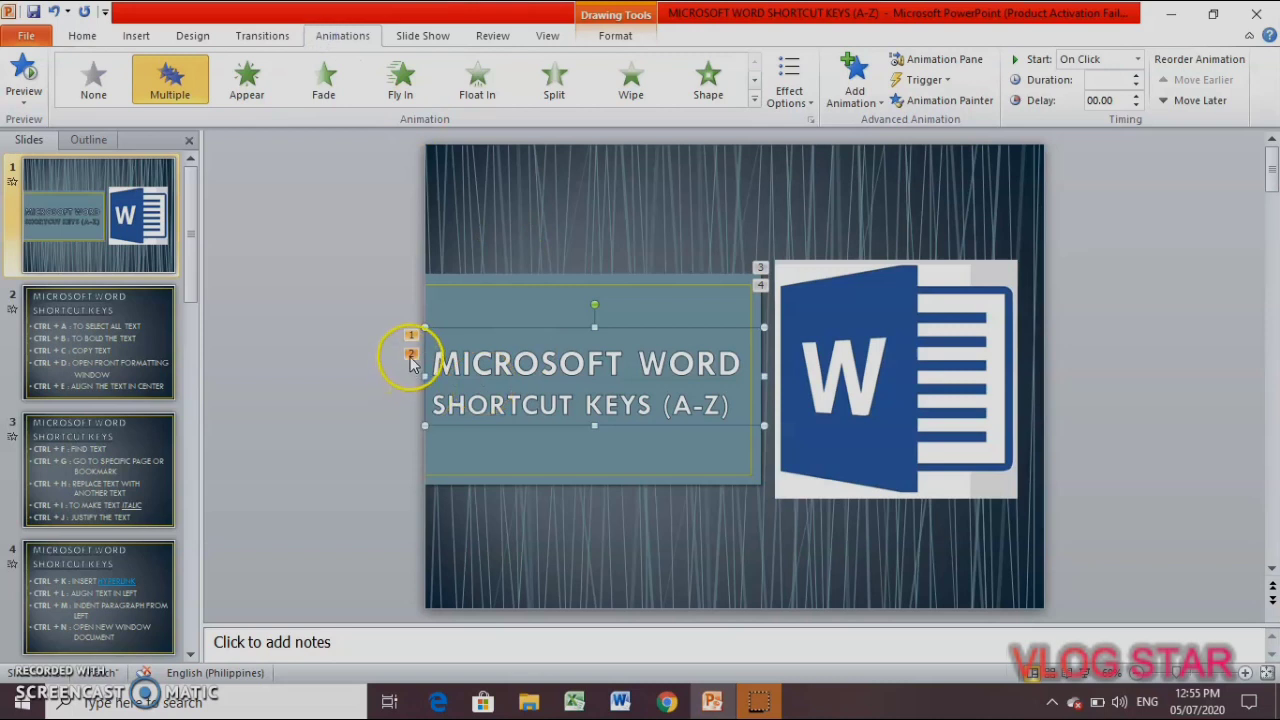
{"action": "left_click", "coordinate": [410, 356]}
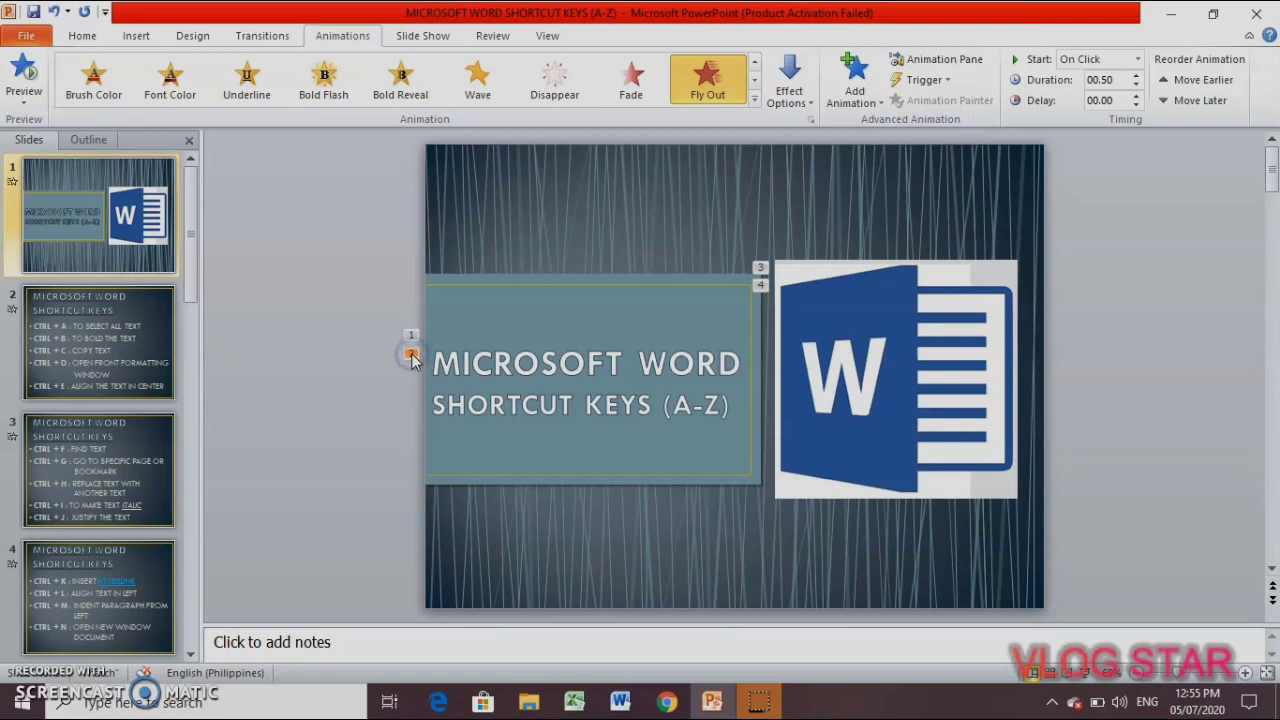
{"action": "left_click", "coordinate": [557, 360]}
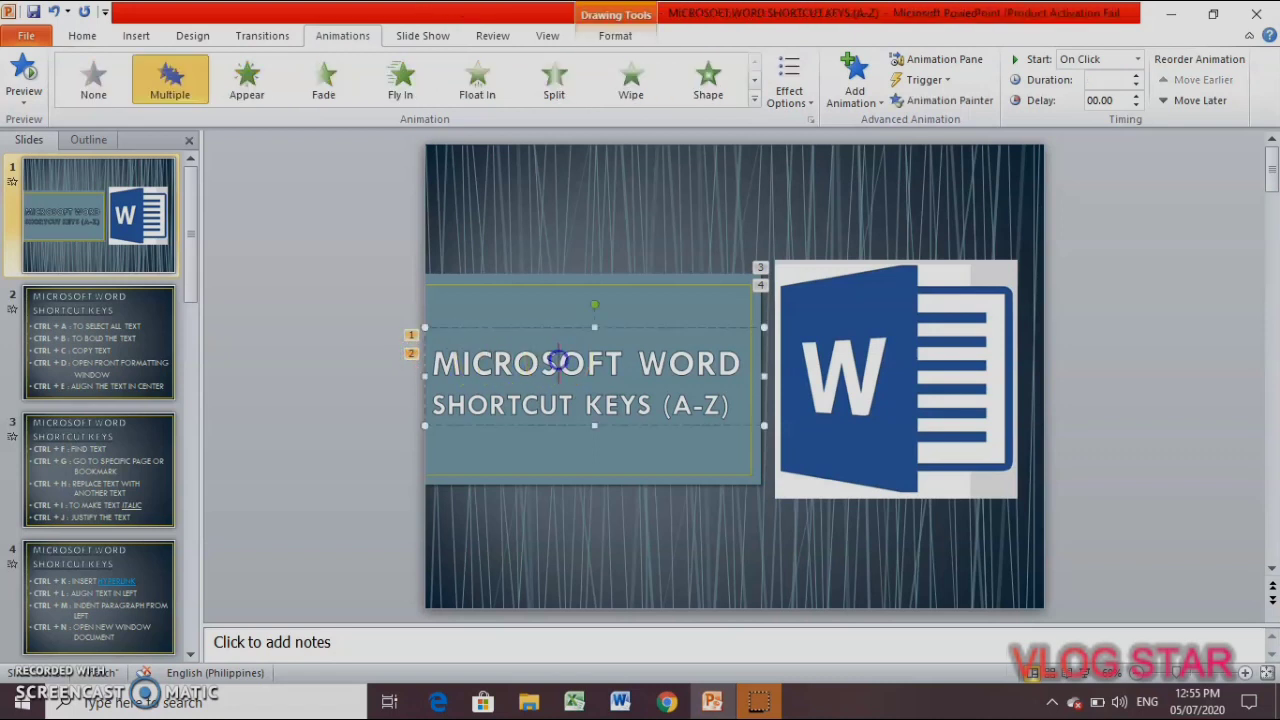
{"action": "left_click", "coordinate": [411, 358]}
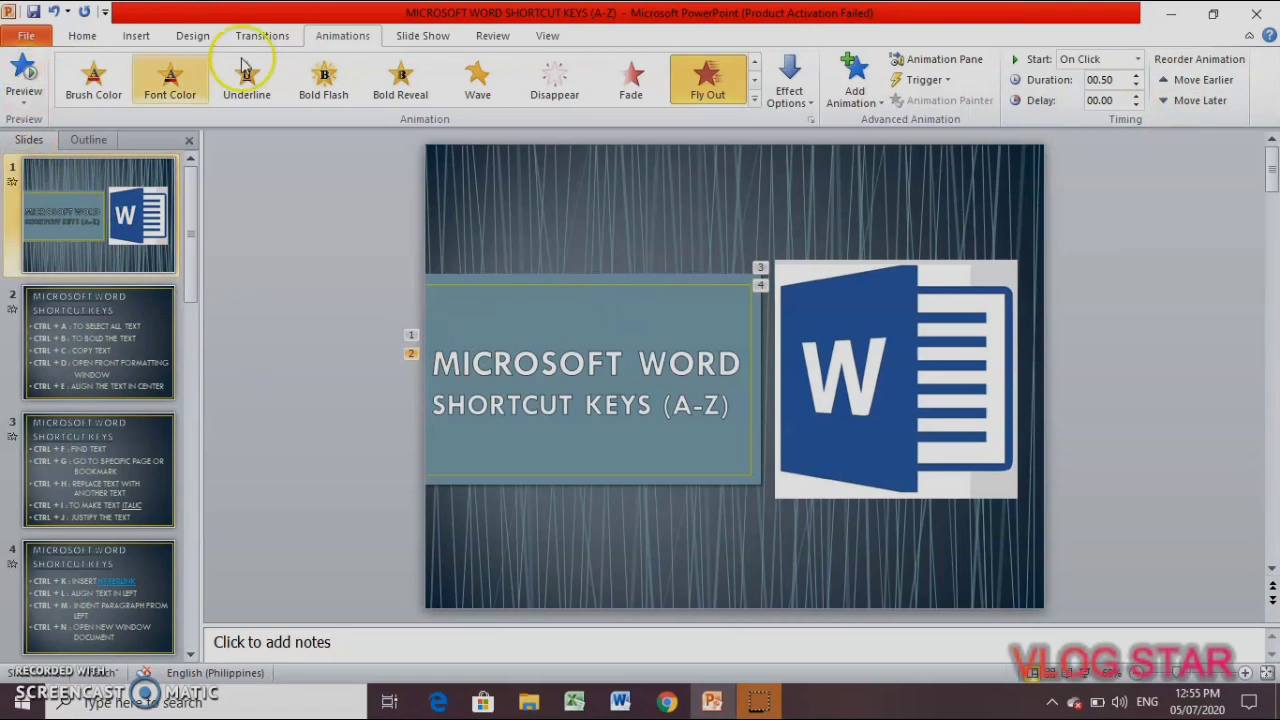
{"action": "left_click", "coordinate": [805, 104]}
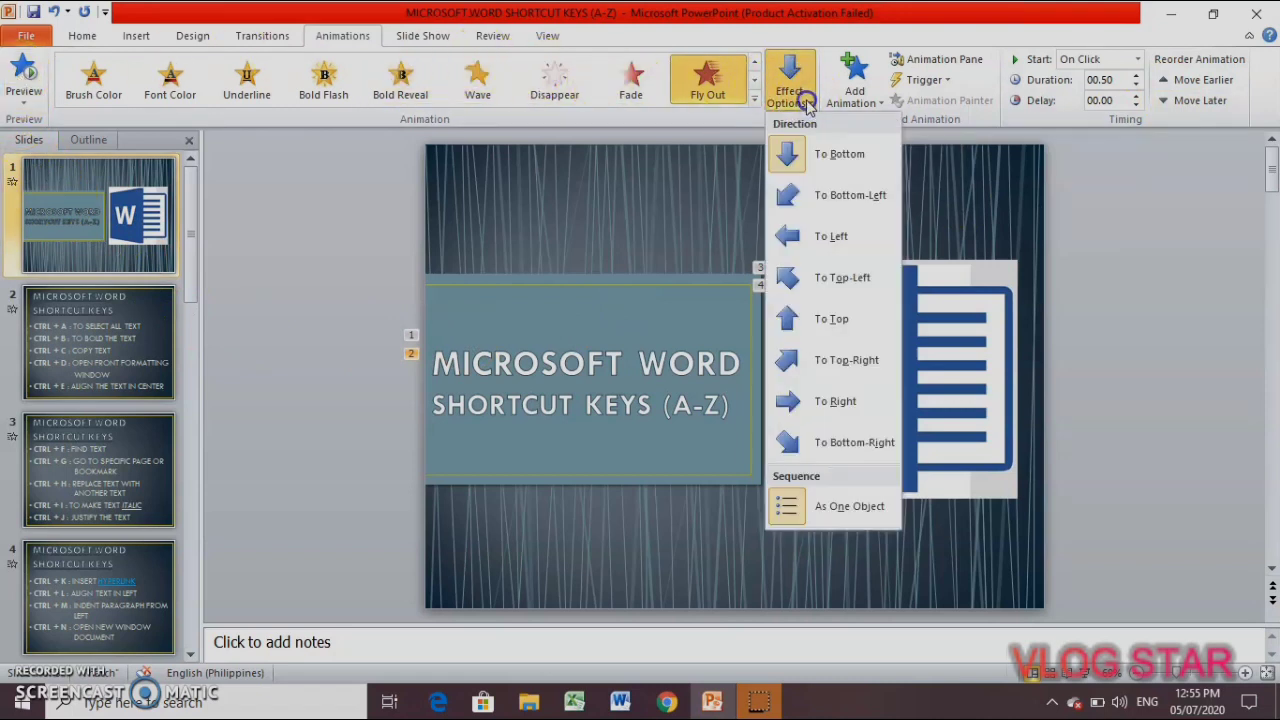
{"action": "left_click", "coordinate": [457, 371]}
Reselect the title's Fly Out exit and expand the full animation effects gallery.
{"action": "left_click", "coordinate": [424, 355]}
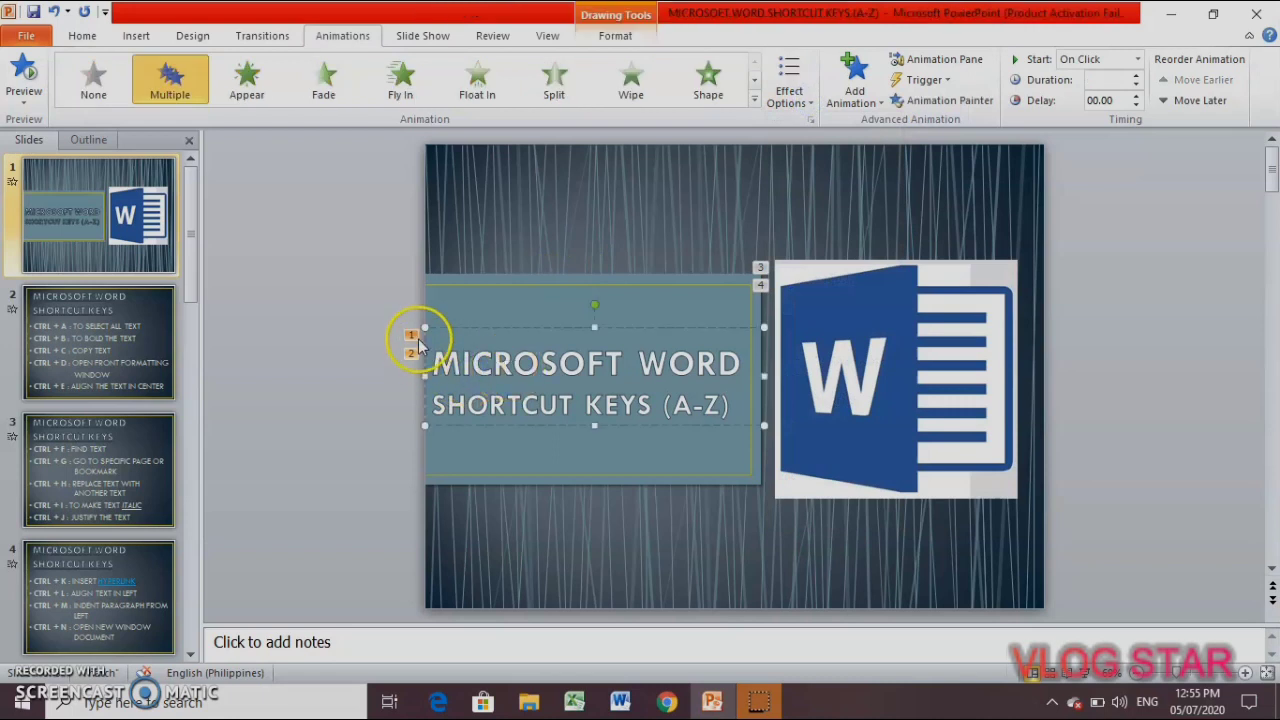
{"action": "left_click", "coordinate": [413, 337]}
{"action": "left_click", "coordinate": [1000, 380]}
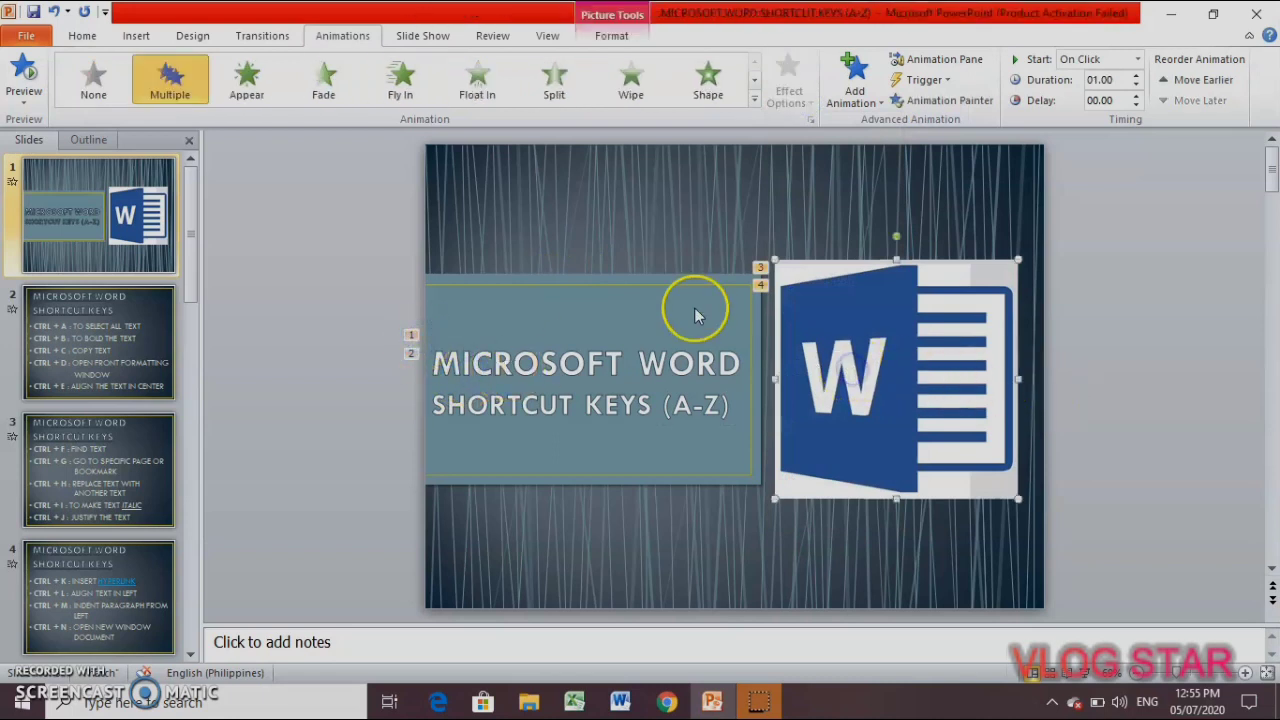
{"action": "left_click", "coordinate": [657, 363]}
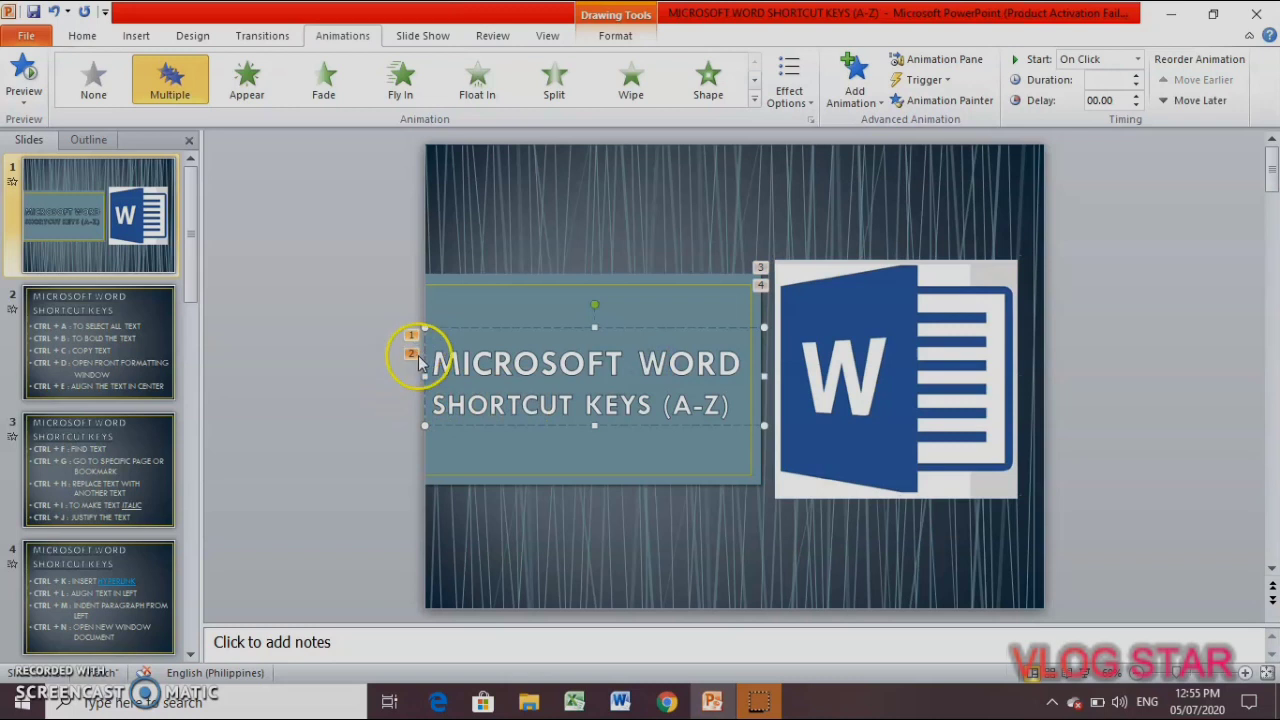
{"action": "left_click", "coordinate": [411, 354]}
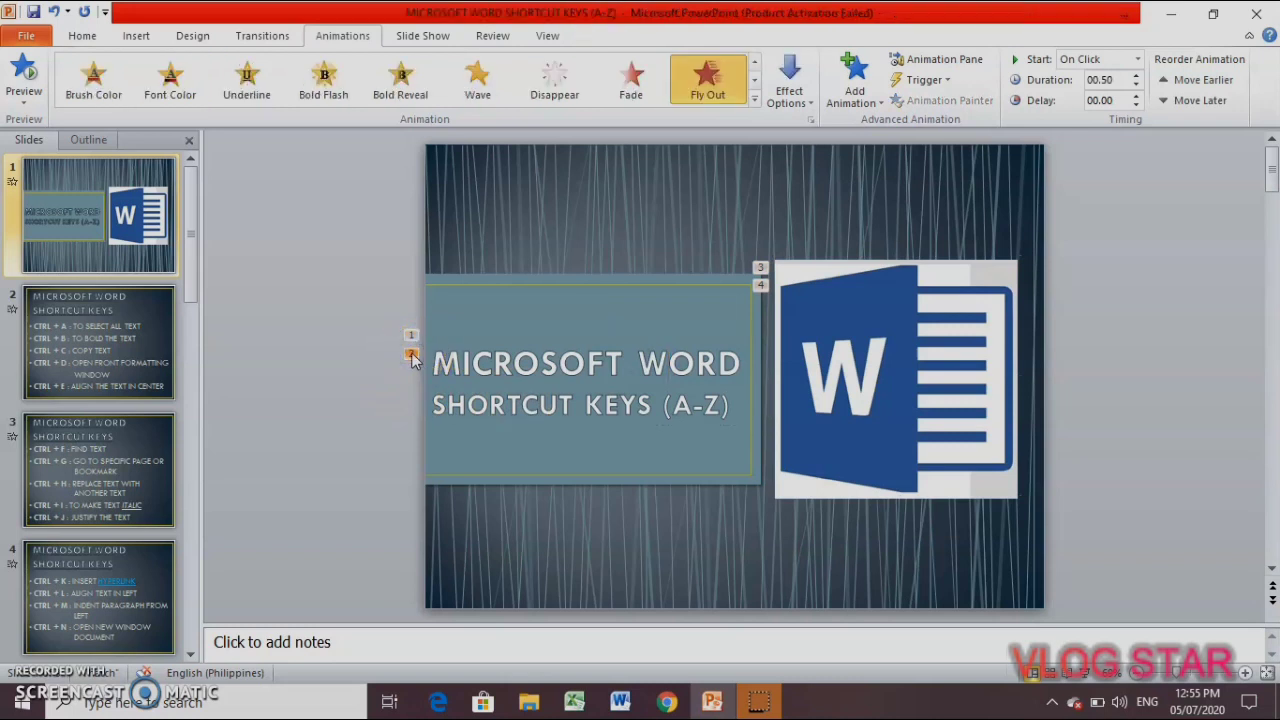
{"action": "left_click", "coordinate": [755, 80]}
{"action": "left_click", "coordinate": [755, 80]}
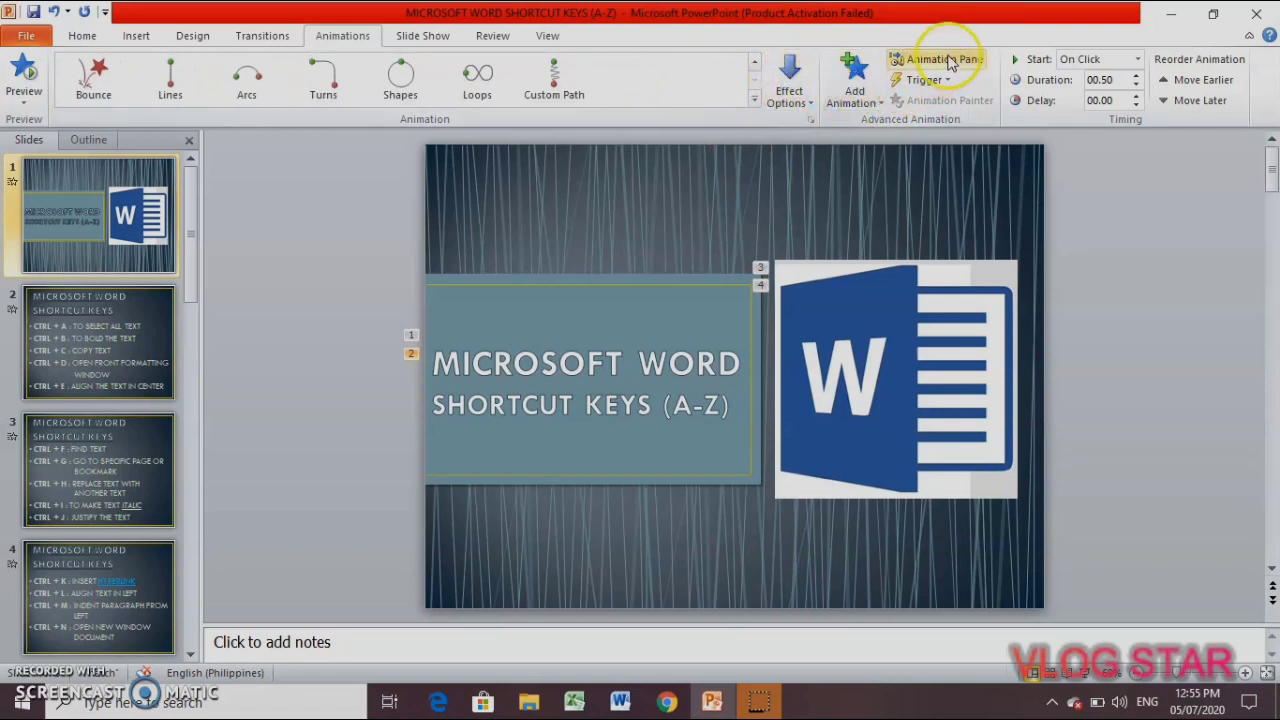
{"action": "left_click", "coordinate": [755, 100]}
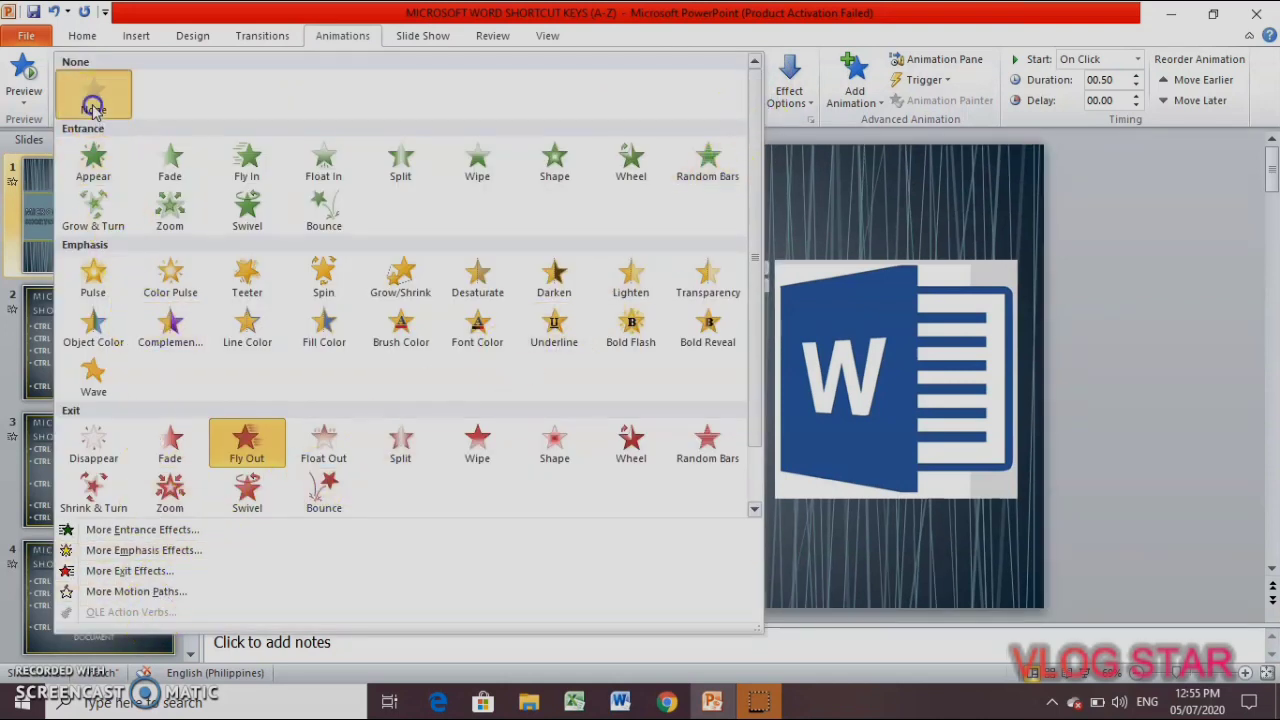
Remove the title's Fly Out exit and select the logo's Float In animation.
{"action": "left_click", "coordinate": [93, 108]}
{"action": "left_click", "coordinate": [595, 378]}
{"action": "left_click", "coordinate": [783, 381]}
{"action": "left_click", "coordinate": [762, 268]}
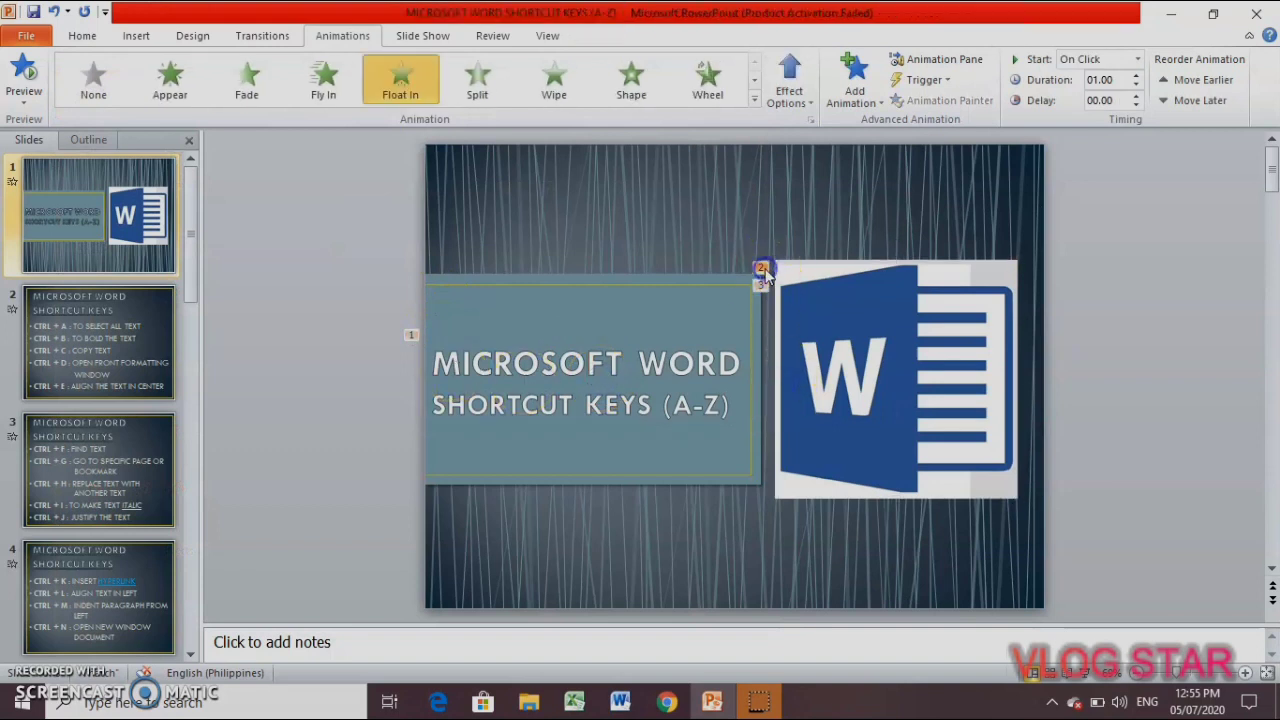
Browse the Add Animation list and Float In direction options for the logo.
{"action": "left_click", "coordinate": [851, 90]}
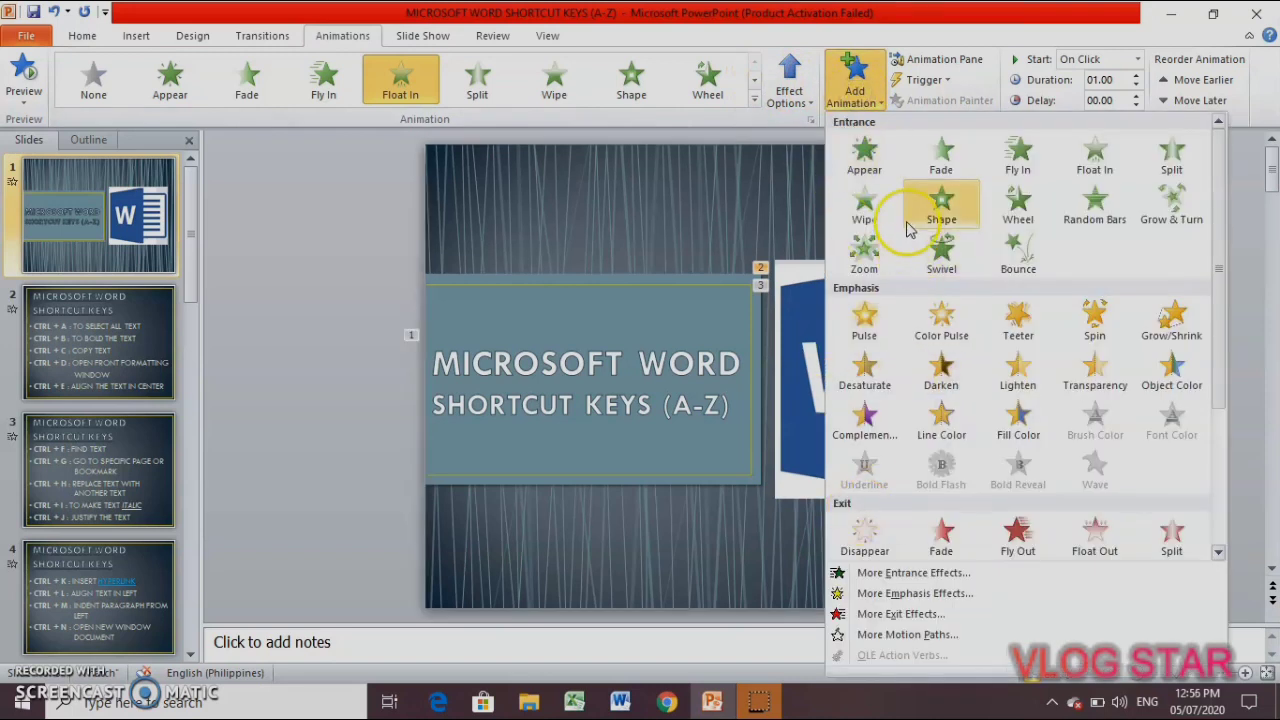
{"action": "left_click", "coordinate": [758, 88]}
{"action": "left_click", "coordinate": [758, 88]}
{"action": "left_click", "coordinate": [758, 88]}
{"action": "left_click", "coordinate": [758, 88]}
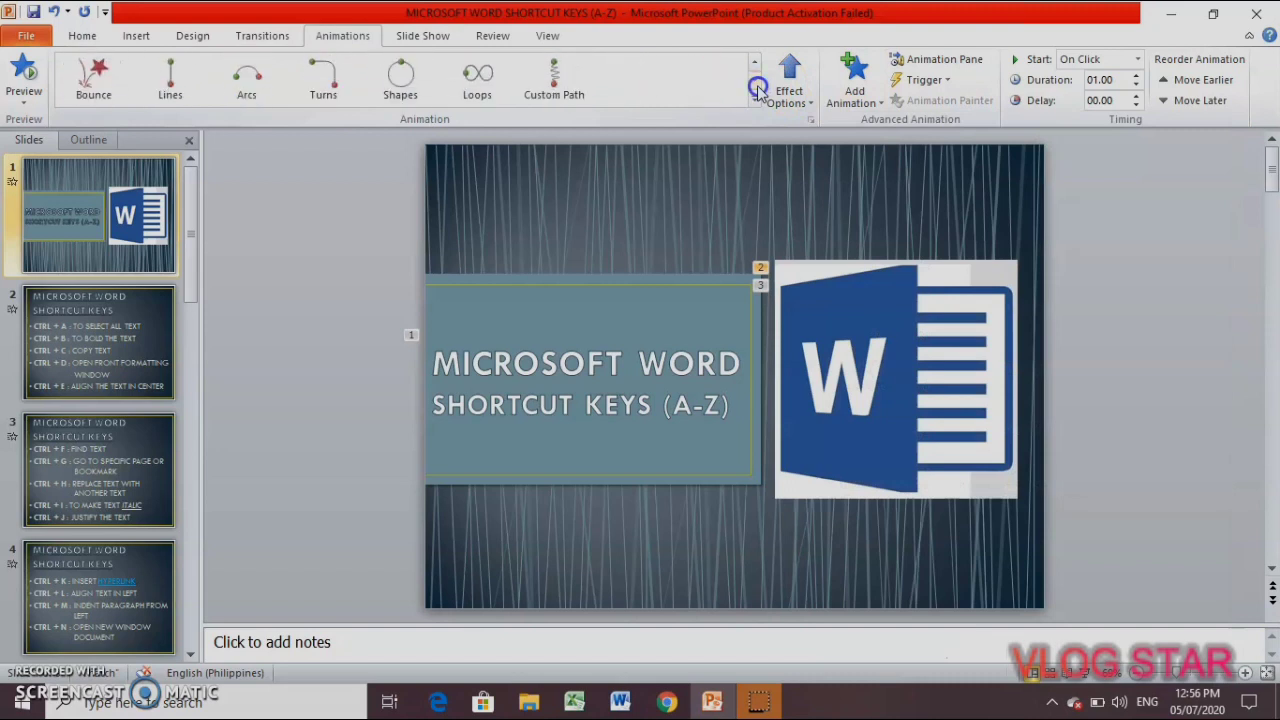
{"action": "left_click", "coordinate": [788, 85]}
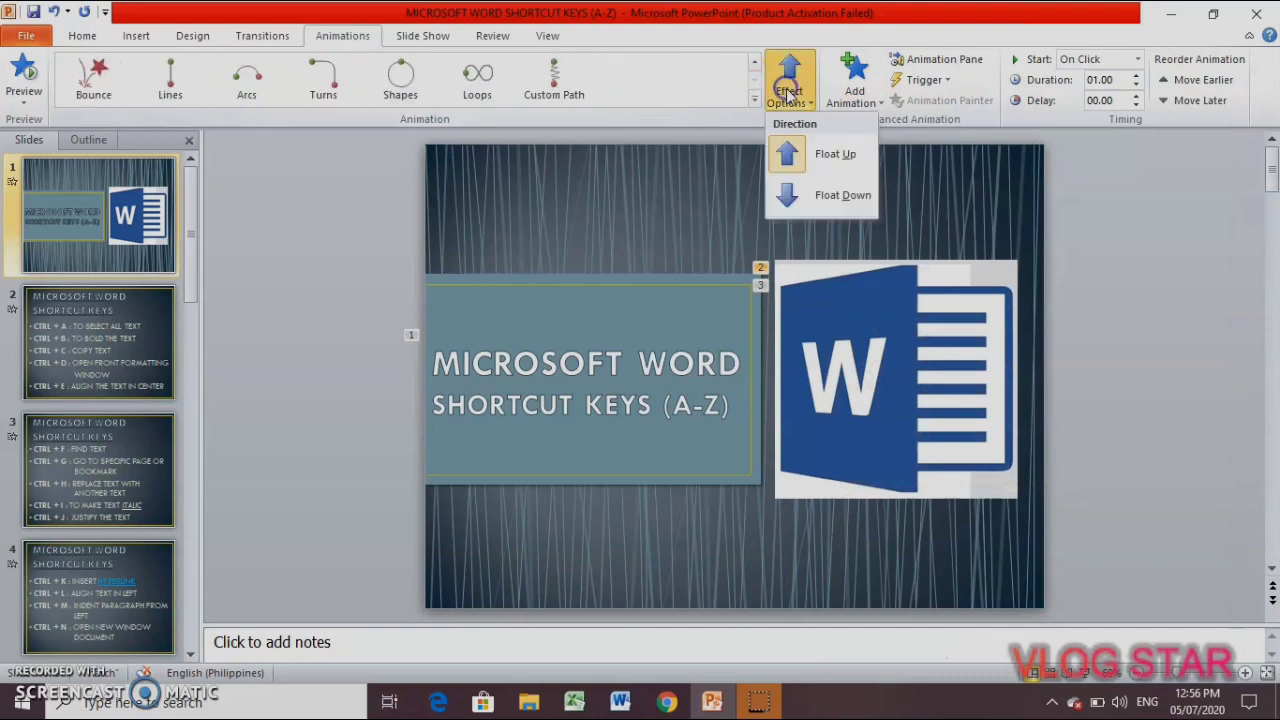
{"action": "left_click", "coordinate": [848, 92]}
{"action": "left_click", "coordinate": [845, 100]}
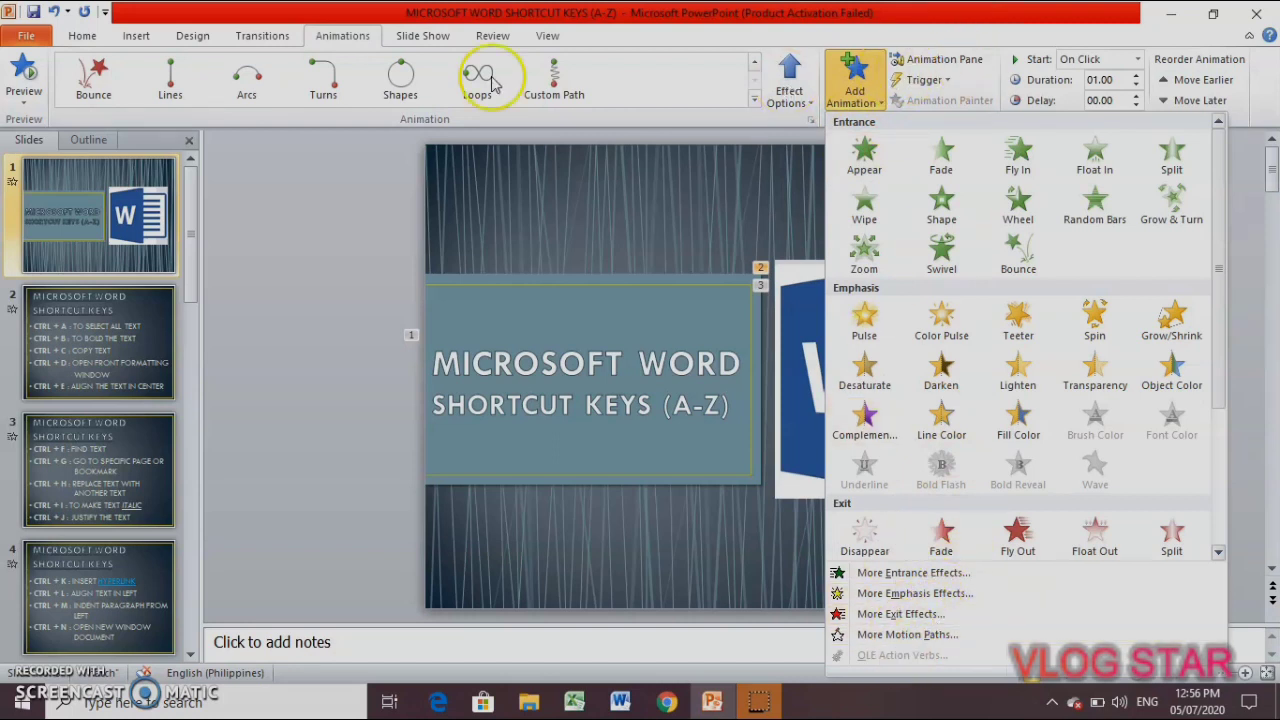
{"action": "left_click", "coordinate": [14, 108]}
{"action": "left_click", "coordinate": [22, 100]}
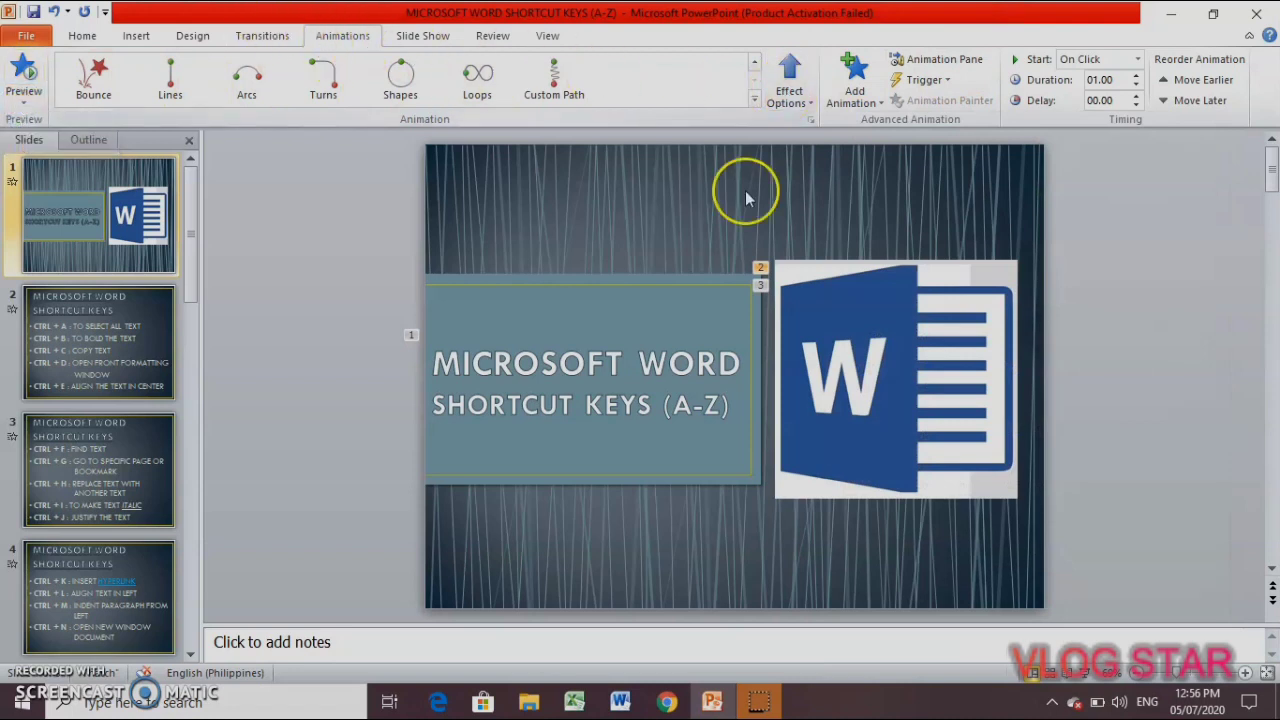
Show the logo animation's Float Up/Float Down choices, then open the Animation Pane.
{"action": "left_click", "coordinate": [761, 268]}
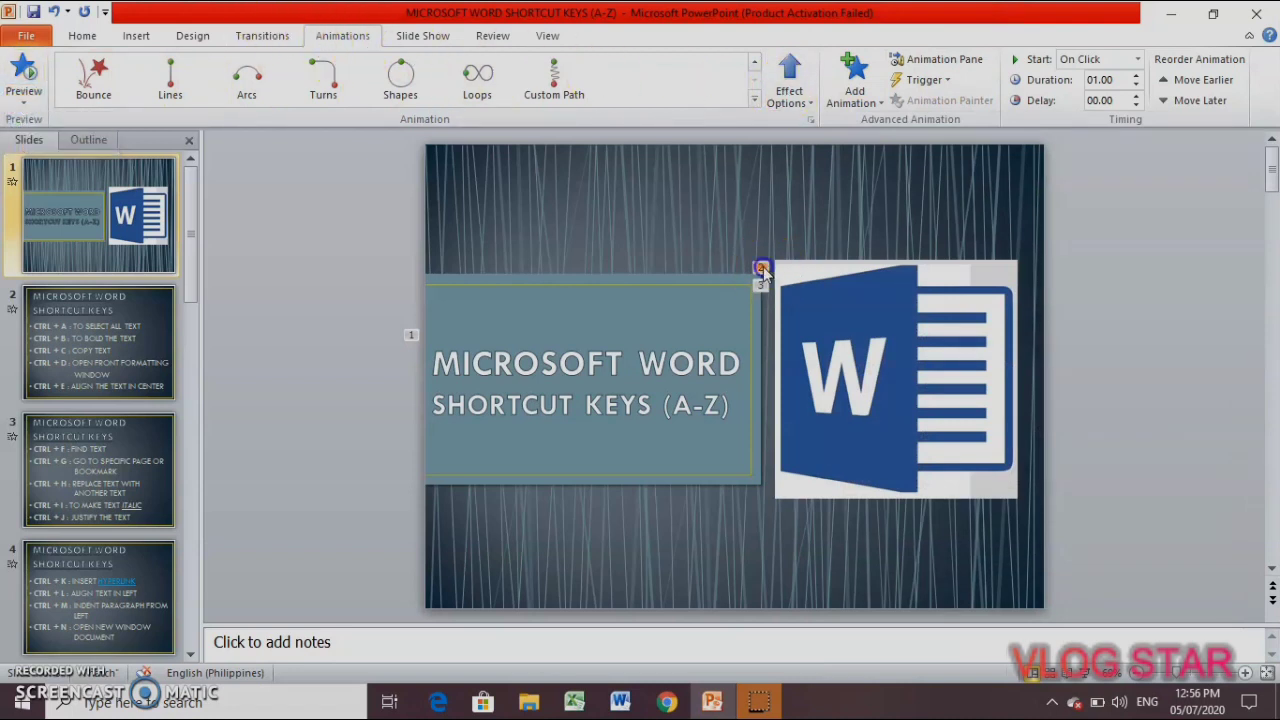
{"action": "left_click", "coordinate": [800, 94]}
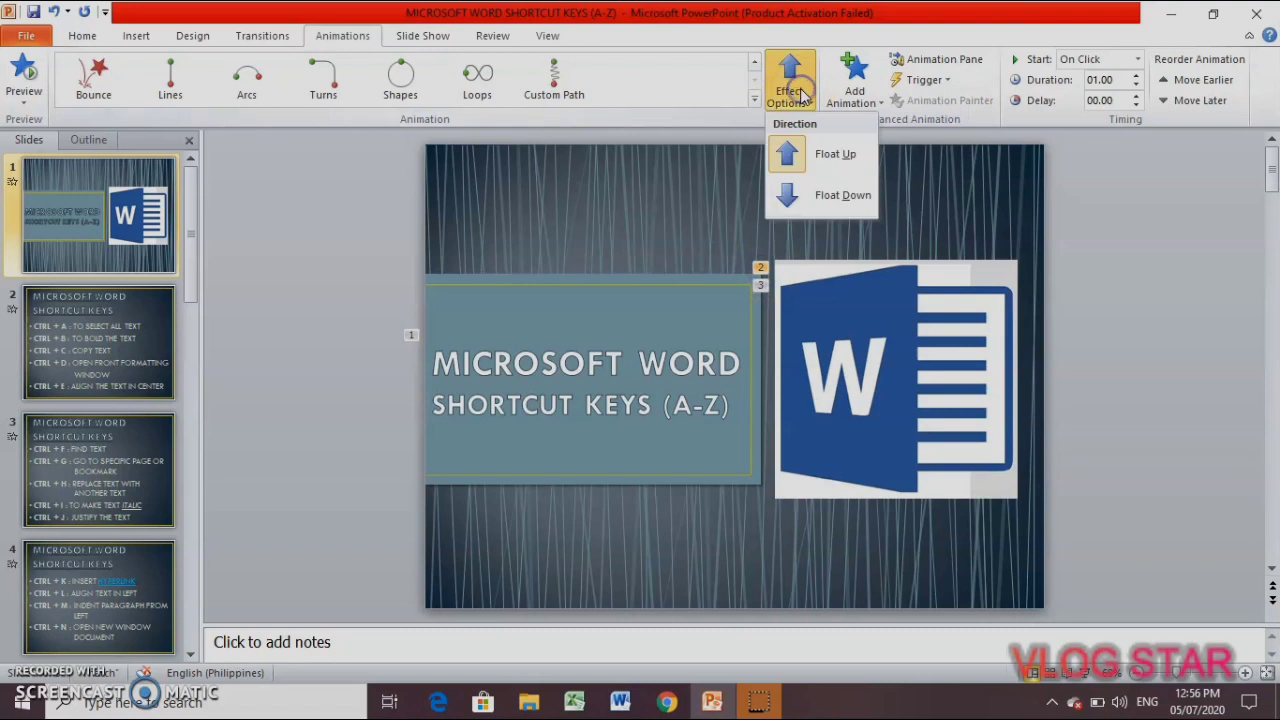
{"action": "left_click", "coordinate": [905, 58]}
Remove both Picture 2 entries in the Animation Pane, close it, and select the logo.
{"action": "left_click", "coordinate": [1157, 232]}
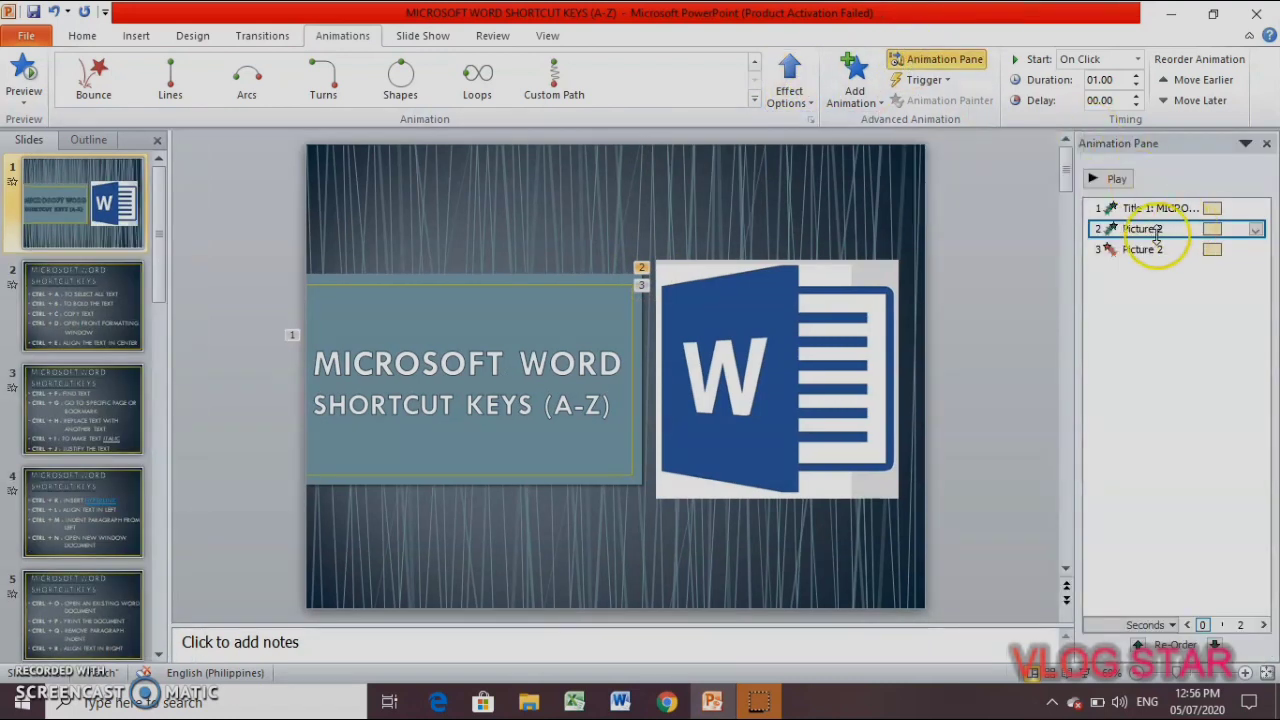
{"action": "left_click", "coordinate": [1255, 230]}
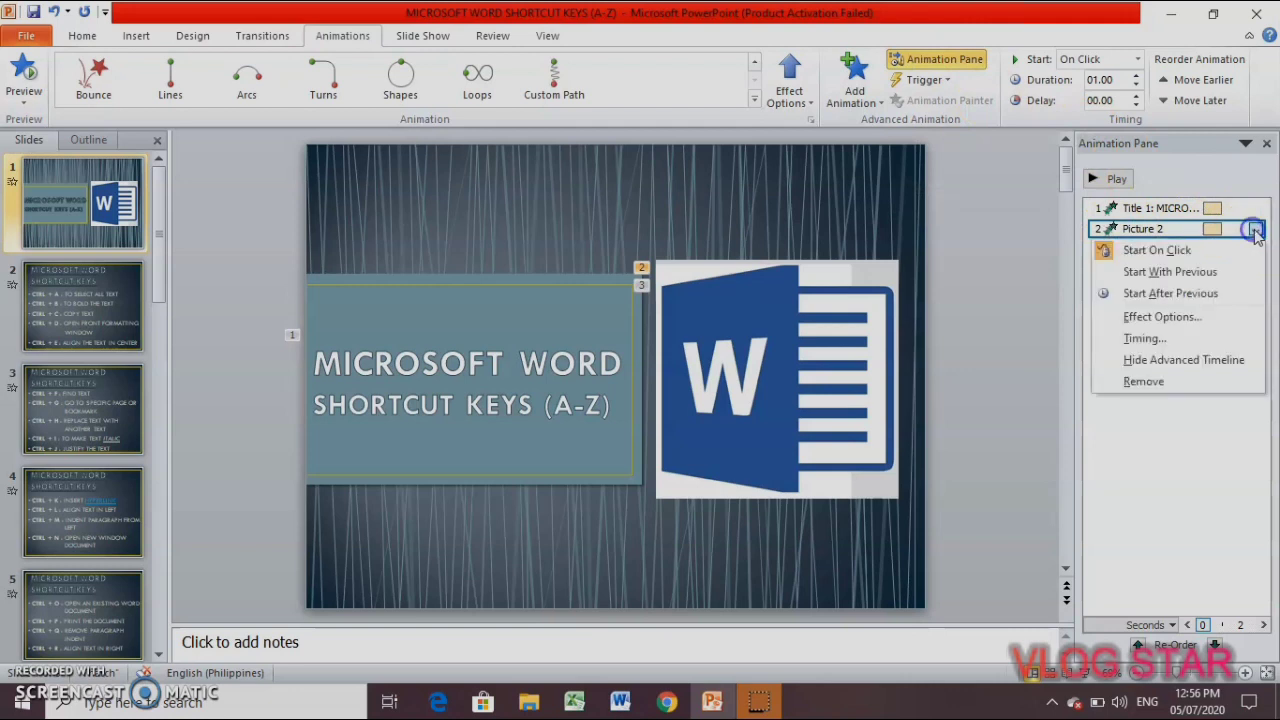
{"action": "left_click", "coordinate": [1145, 383]}
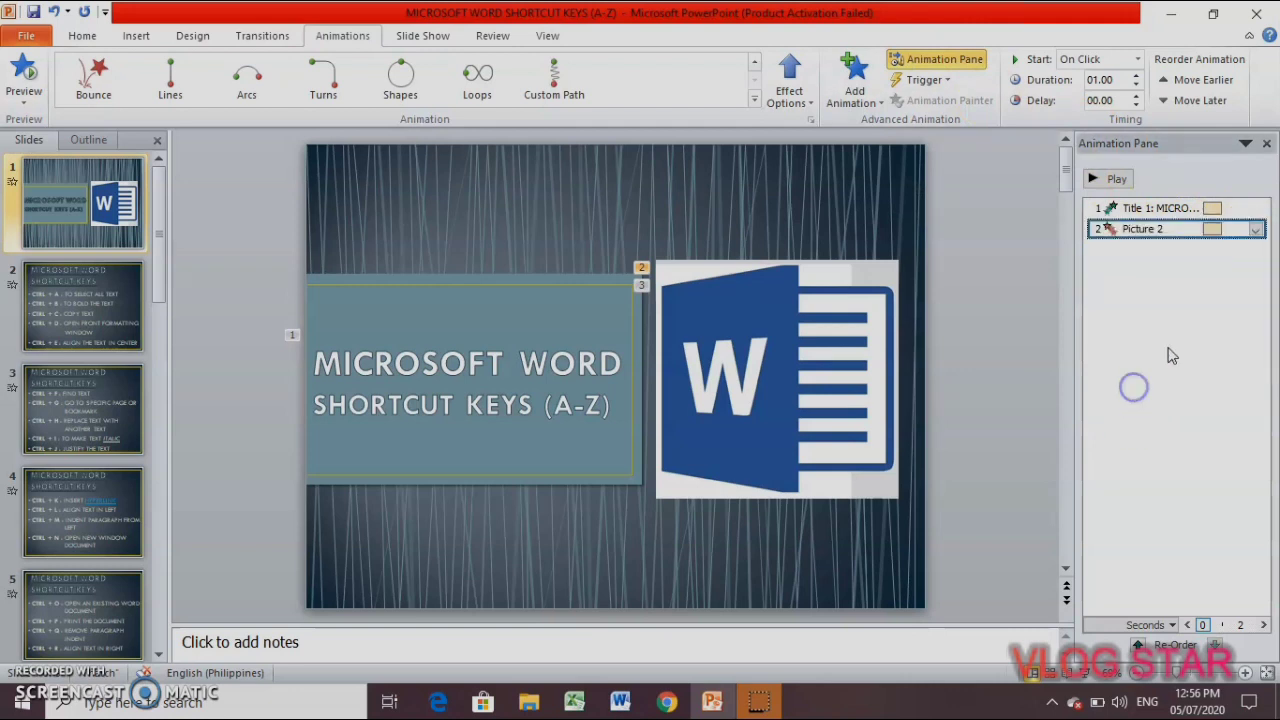
{"action": "left_click", "coordinate": [1257, 230]}
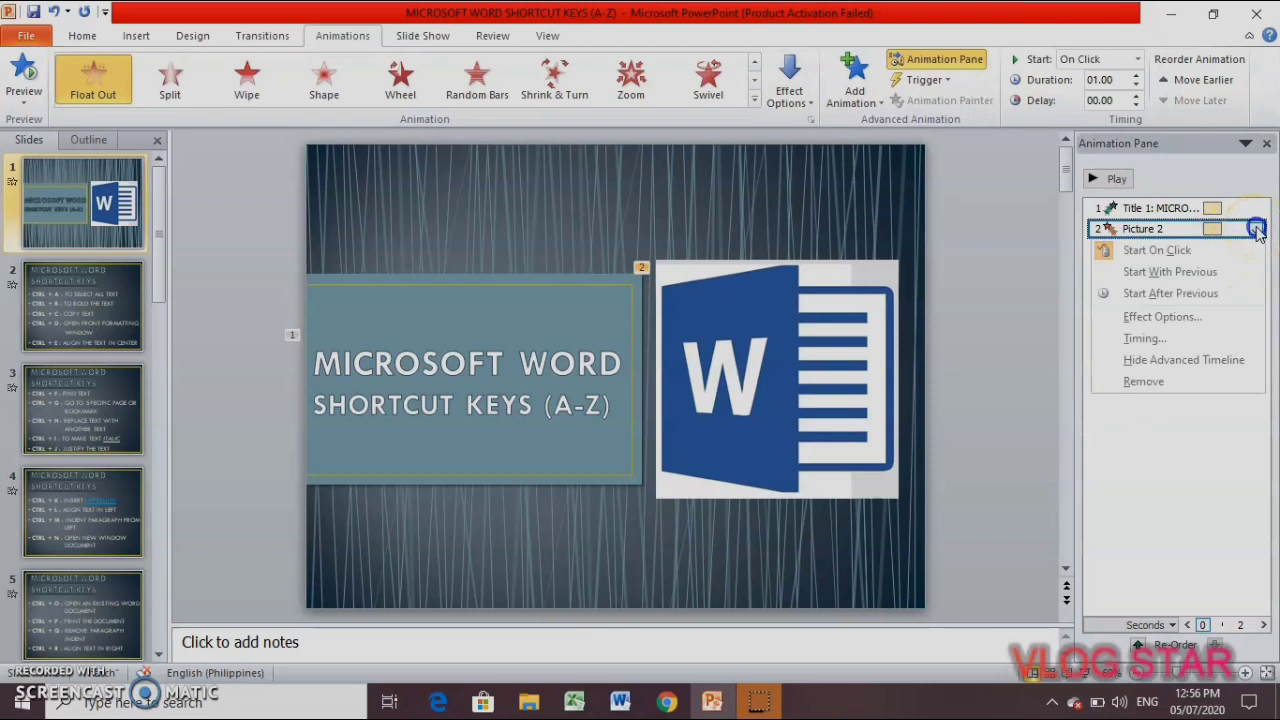
{"action": "left_click", "coordinate": [1143, 383]}
{"action": "left_click", "coordinate": [929, 397]}
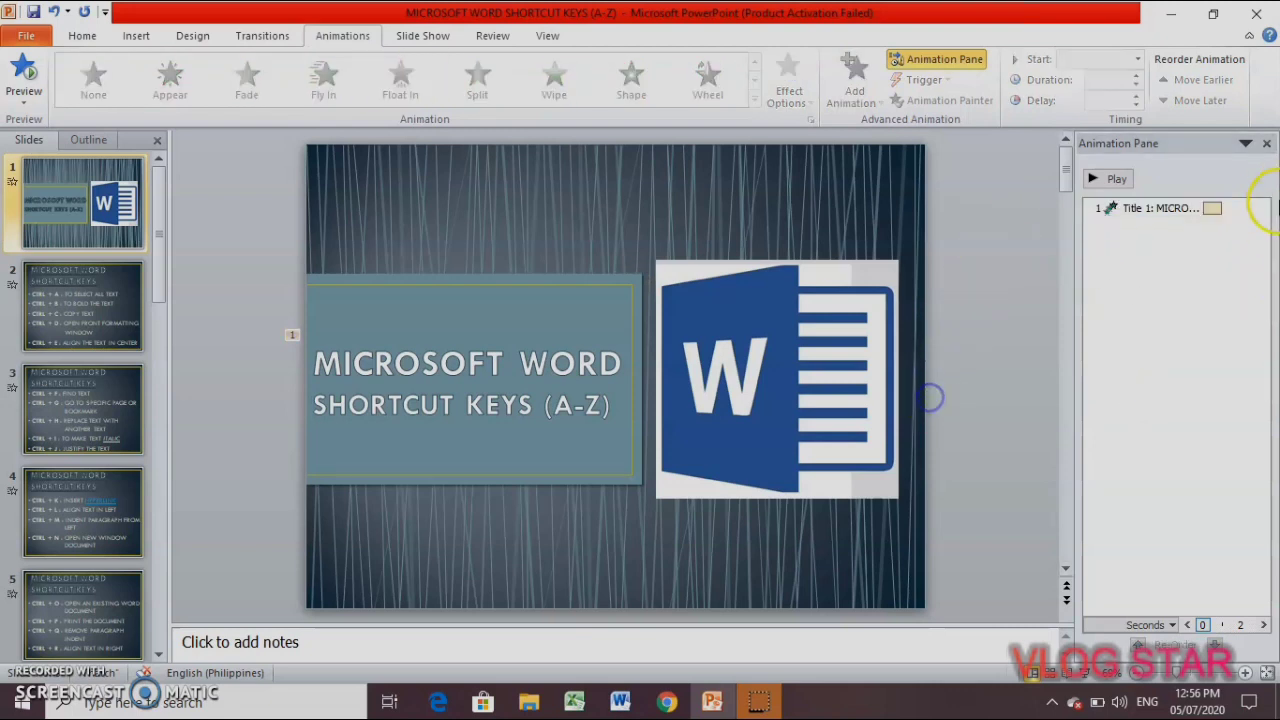
{"action": "left_click", "coordinate": [1266, 144]}
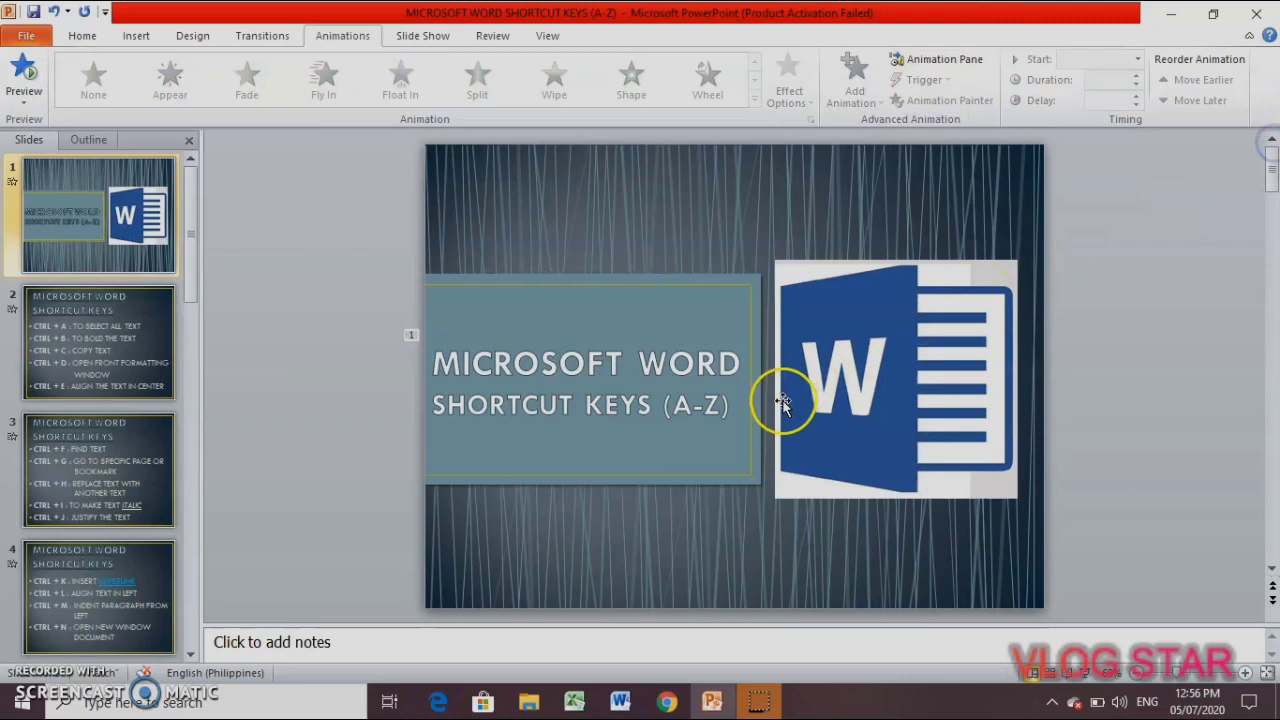
{"action": "left_click", "coordinate": [902, 388]}
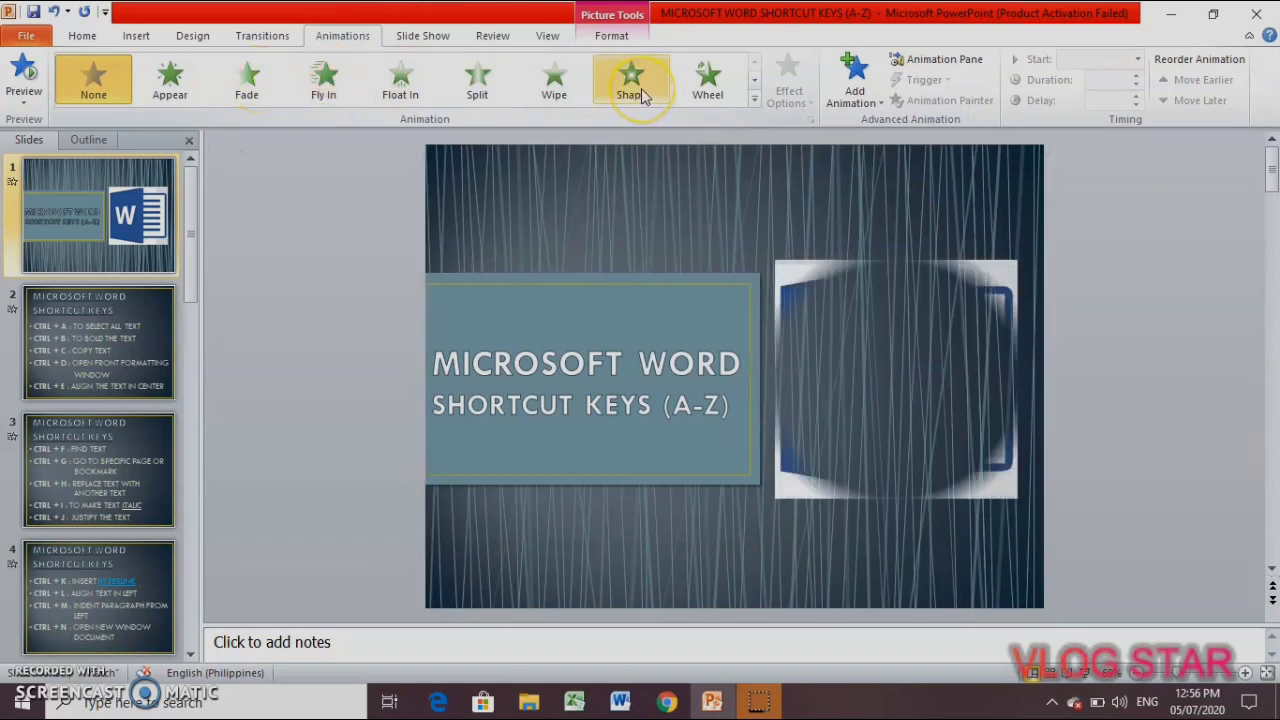
Give the Word logo a 2-second Shape entrance, then start the slide show with F5.
{"action": "left_click", "coordinate": [641, 88]}
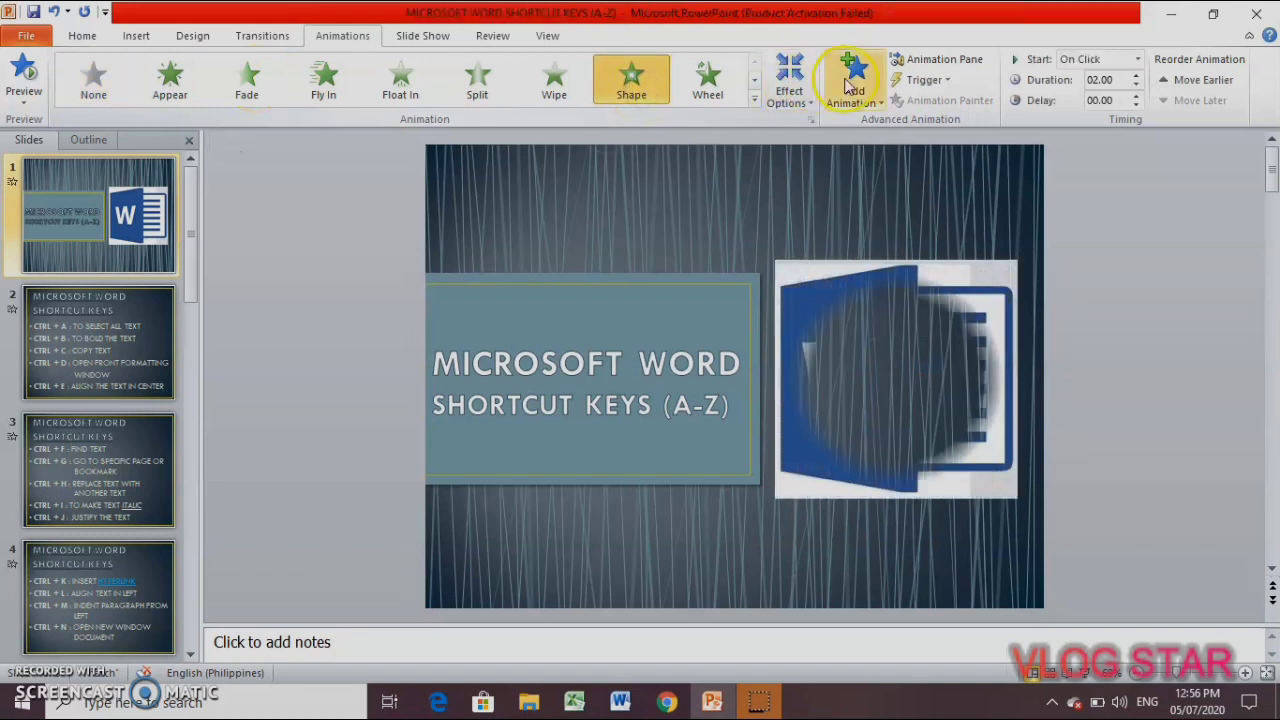
{"action": "left_click", "coordinate": [848, 86]}
{"action": "left_click", "coordinate": [528, 432]}
{"action": "left_click", "coordinate": [538, 400]}
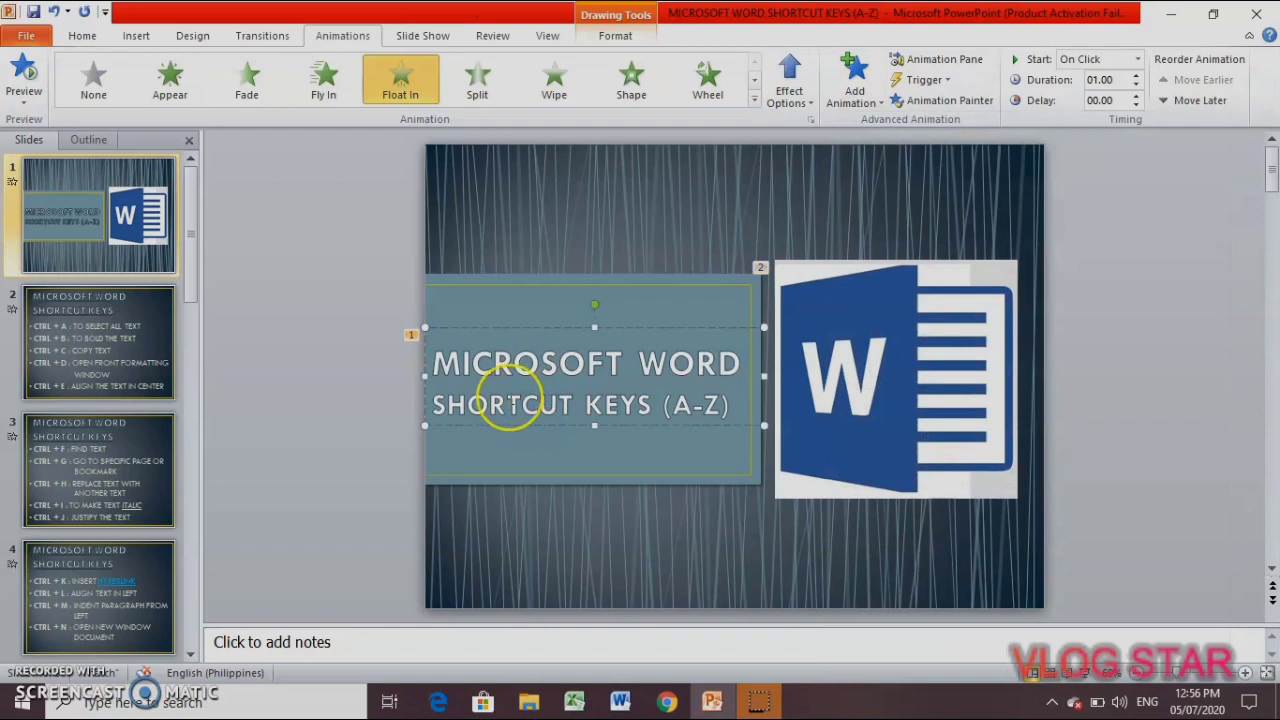
{"action": "left_click", "coordinate": [319, 400]}
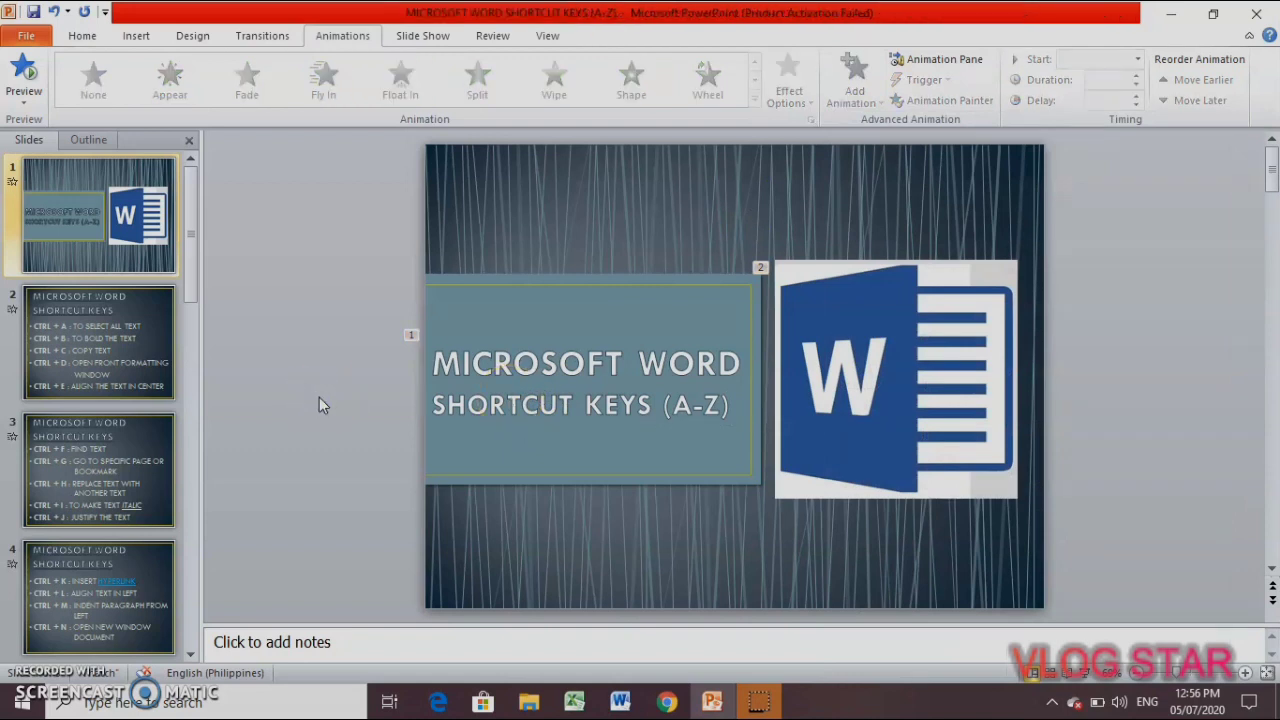
{"action": "key", "text": "F5"}
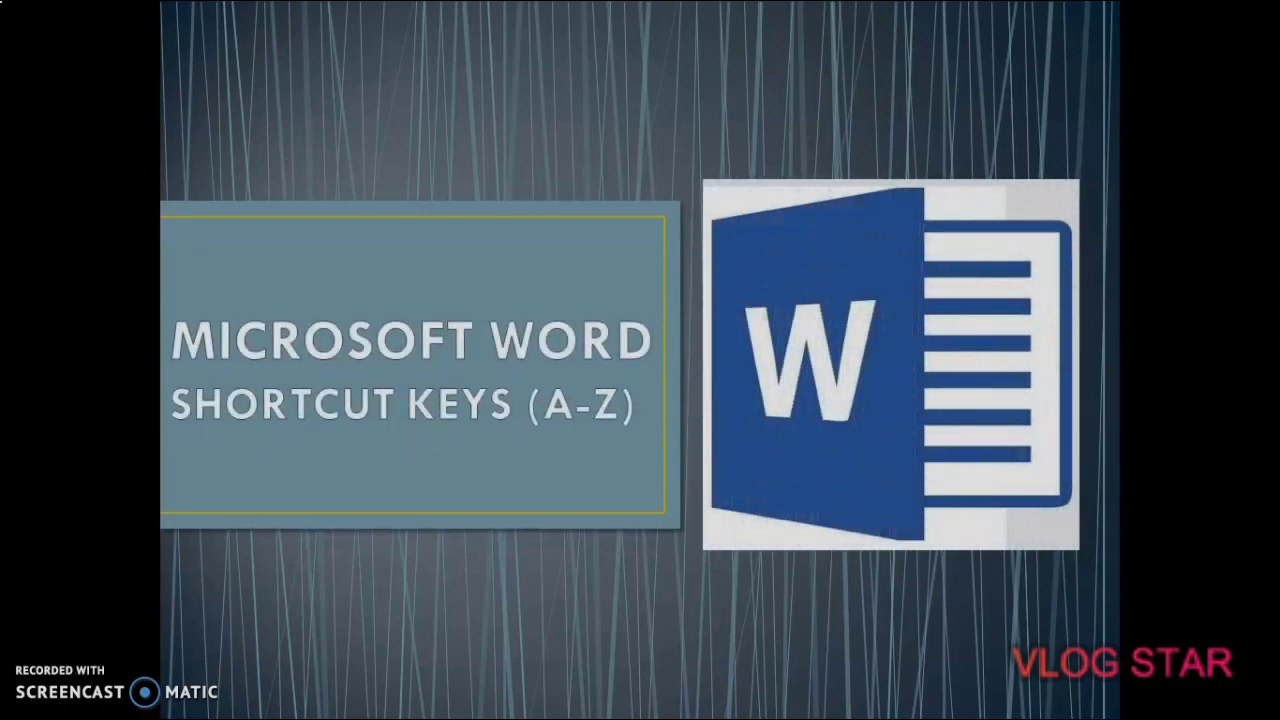
Advance the slide show to the Ctrl+A to Ctrl+E shortcut slide, end it, and save the presentation.
{"action": "key", "text": "Right"}
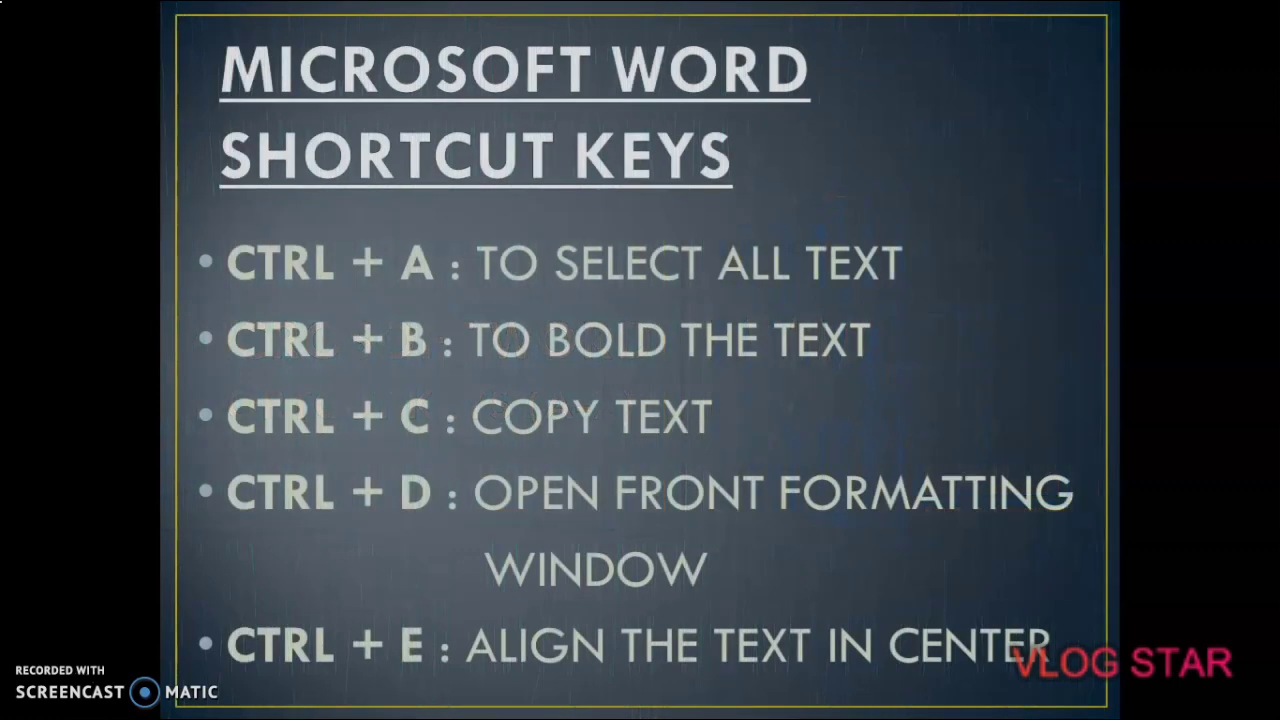
{"action": "key", "text": "Escape"}
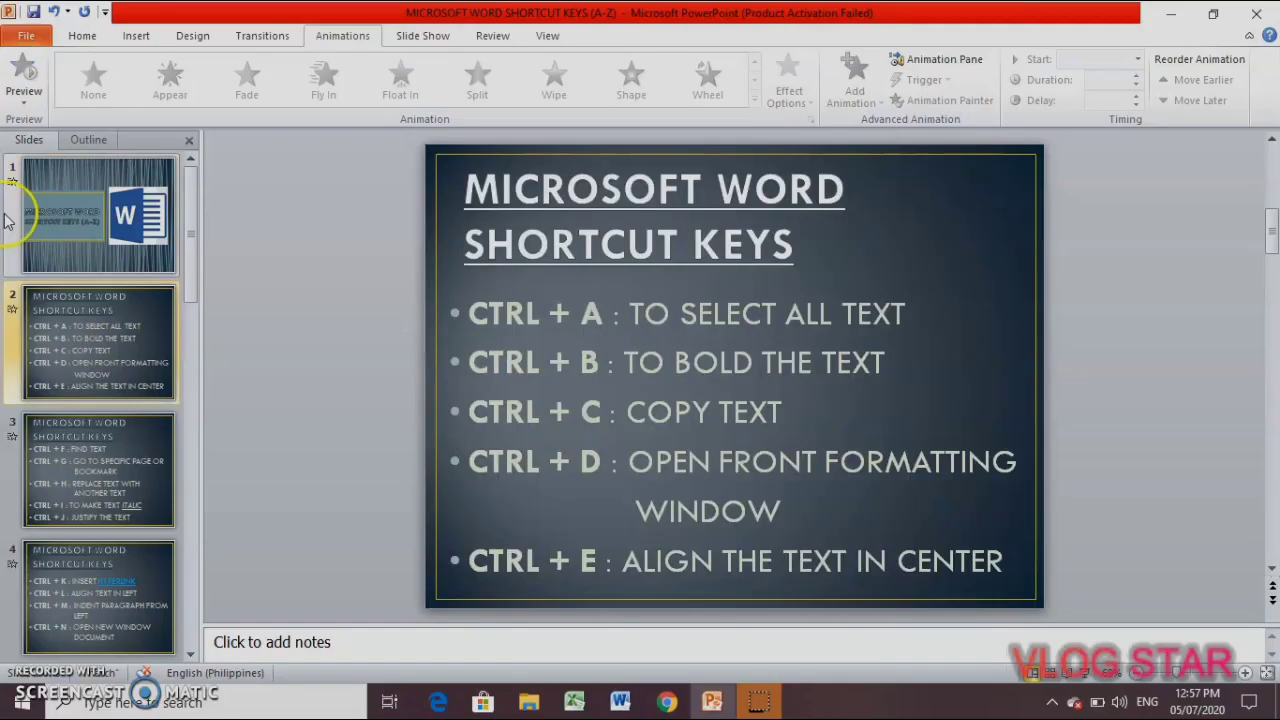
{"action": "left_click", "coordinate": [33, 14]}
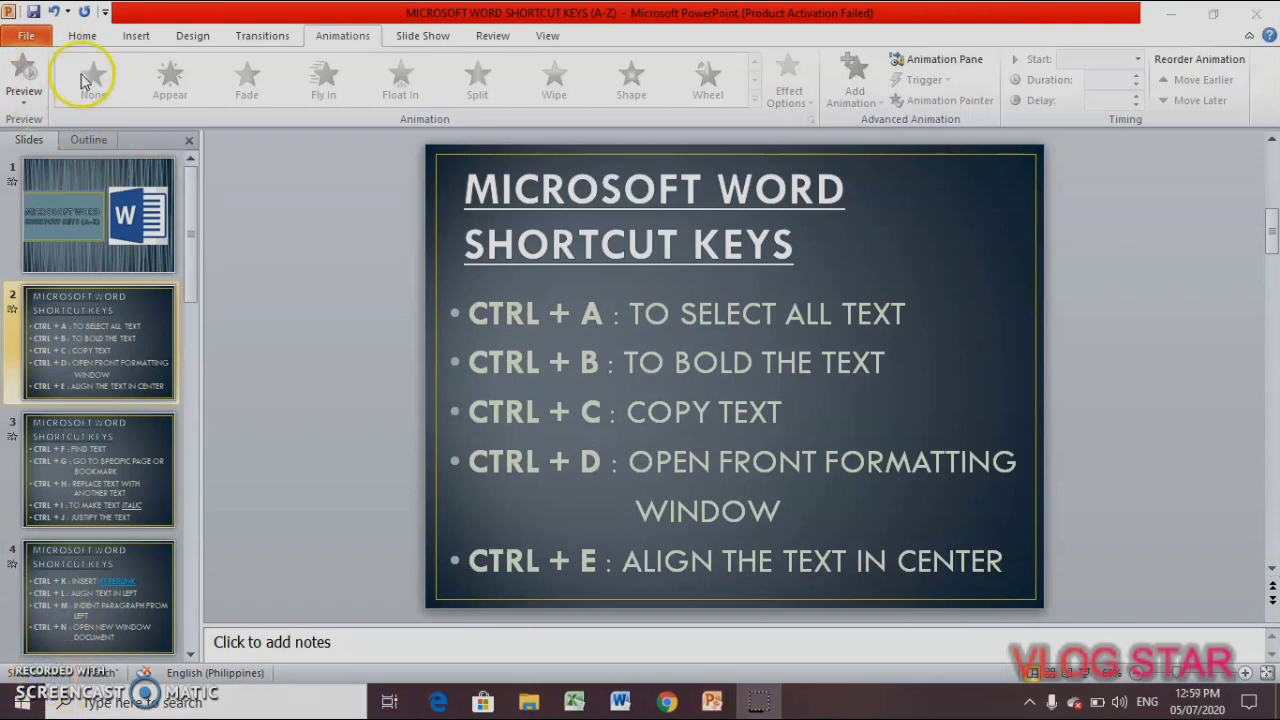
{"action": "left_click", "coordinate": [25, 40]}
{"action": "left_click", "coordinate": [22, 40]}
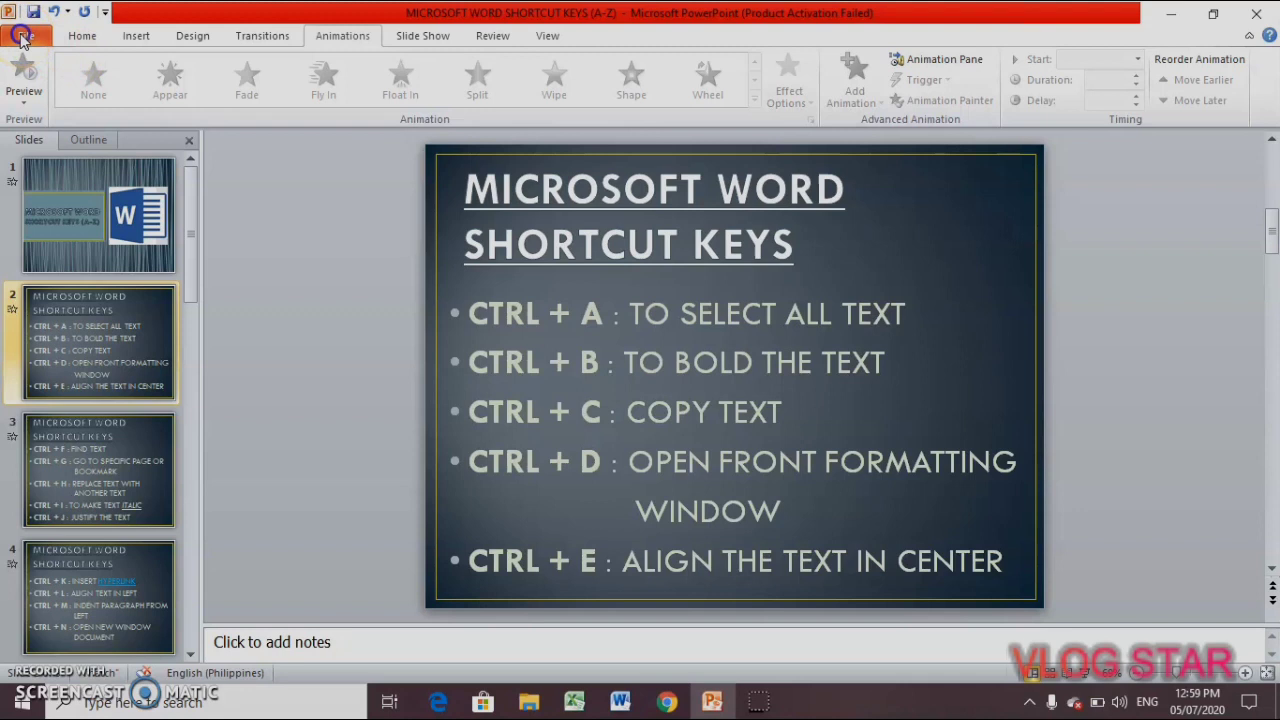
Create a Computer & HD Displays video without recorded timings or narrations, at 05.00 seconds per slide.
{"action": "left_click", "coordinate": [22, 37]}
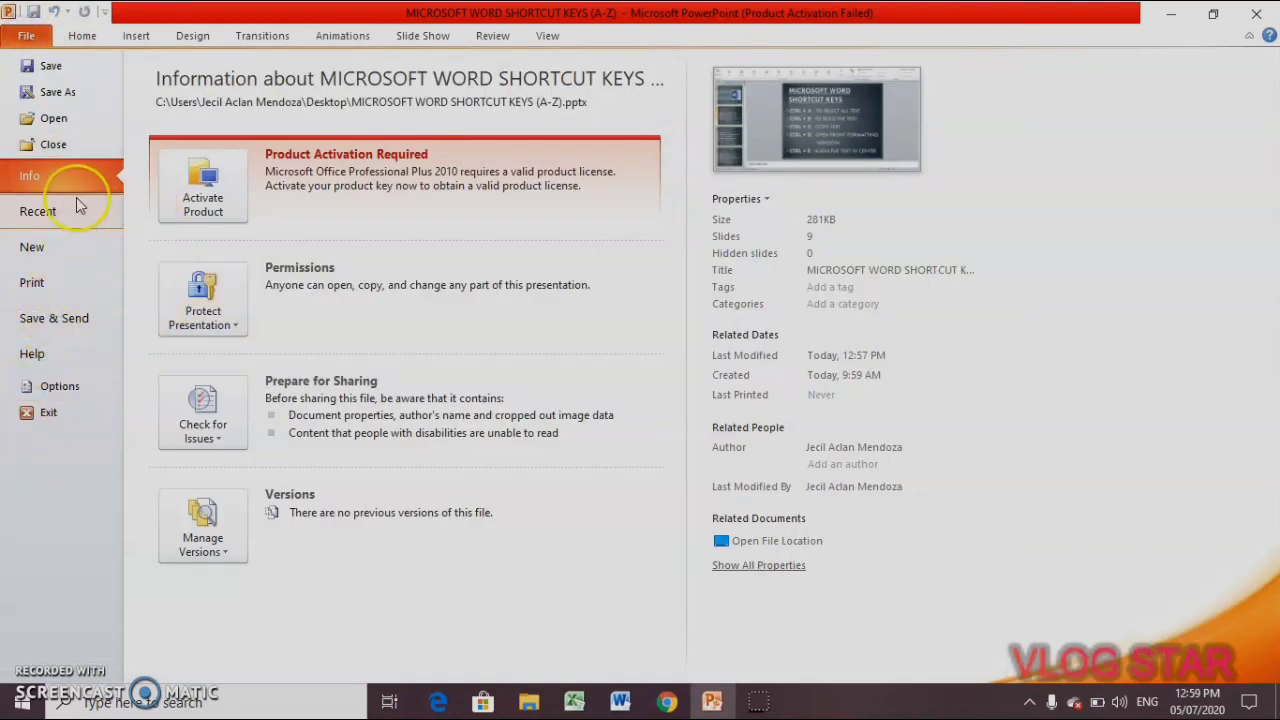
{"action": "left_click", "coordinate": [66, 333]}
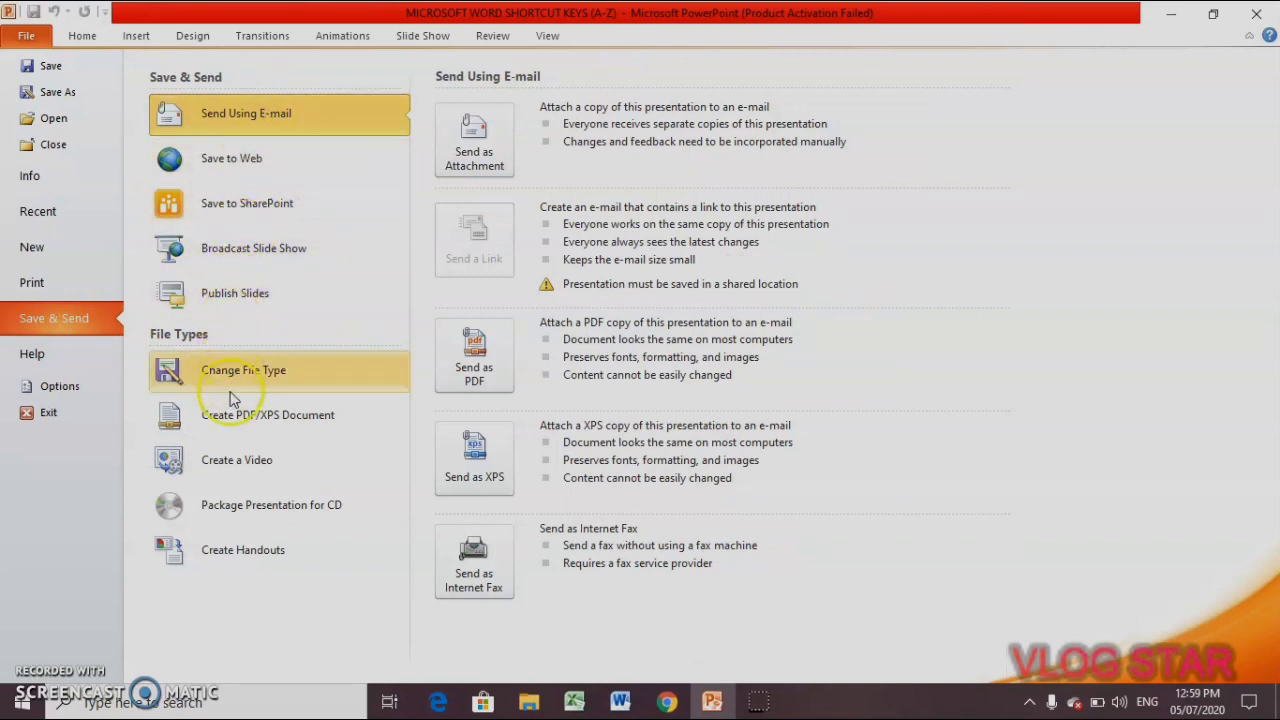
{"action": "left_click", "coordinate": [237, 466]}
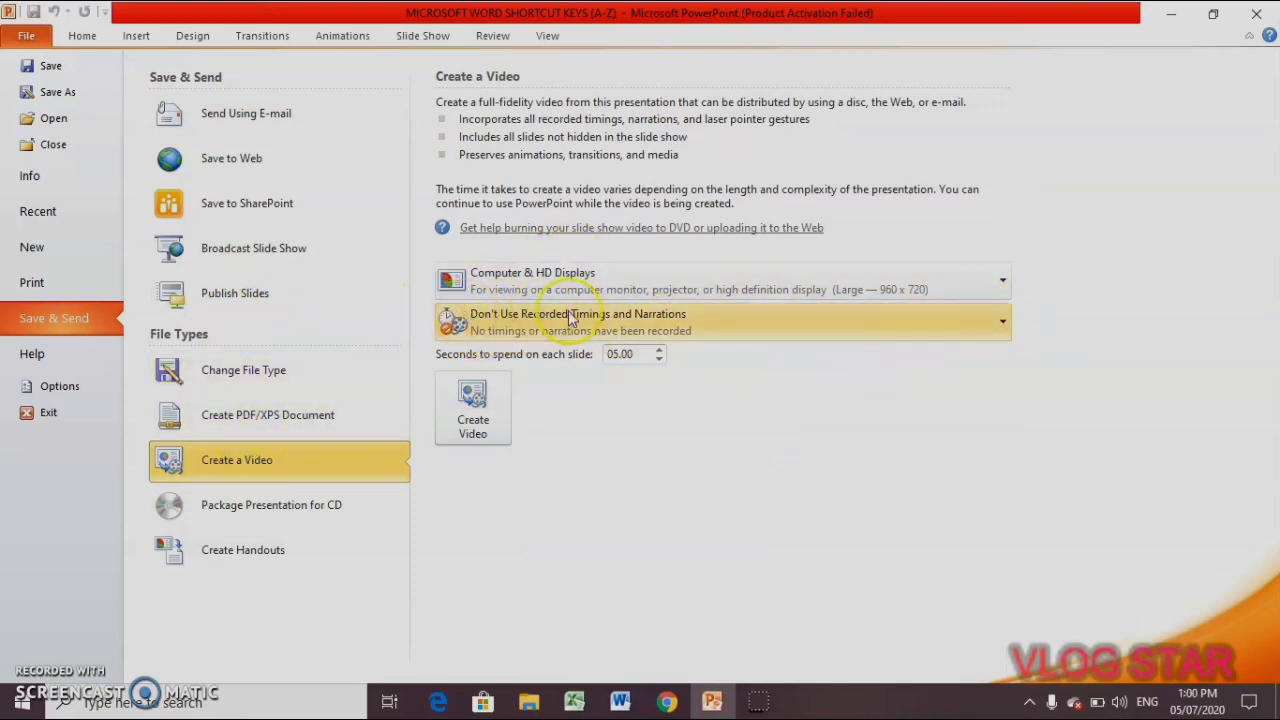
{"action": "left_click", "coordinate": [999, 328]}
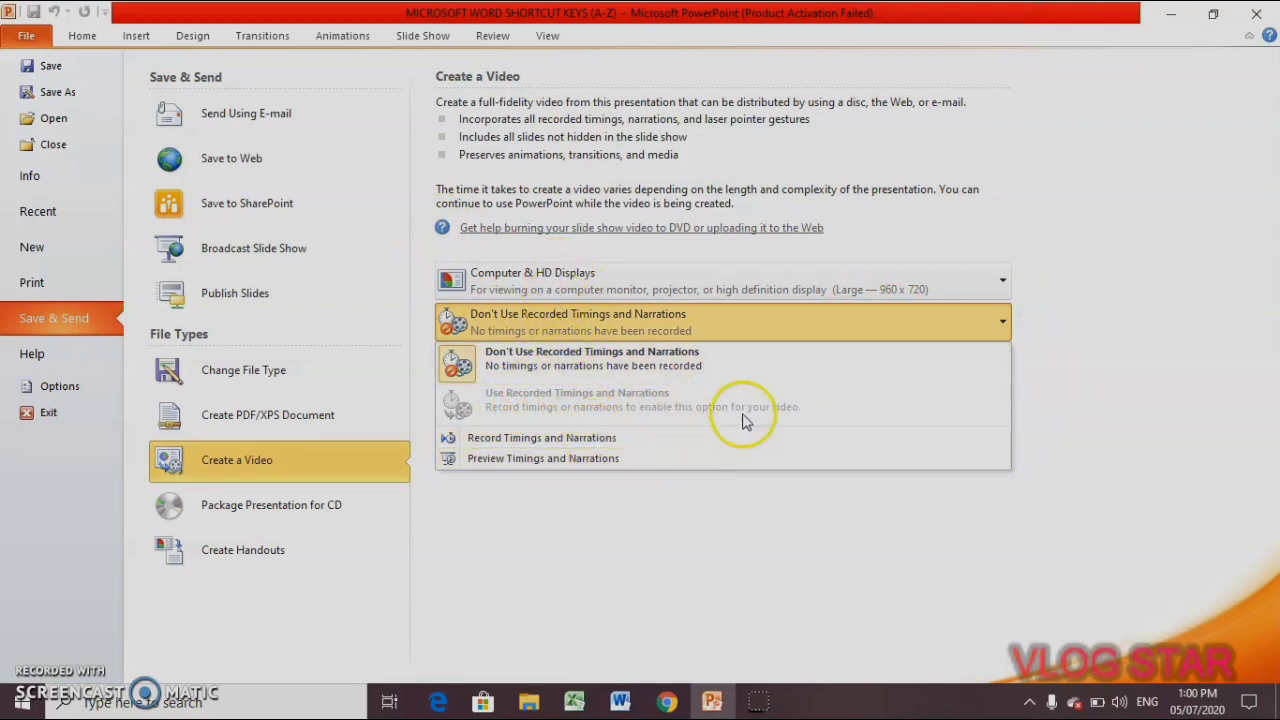
{"action": "left_click", "coordinate": [710, 523]}
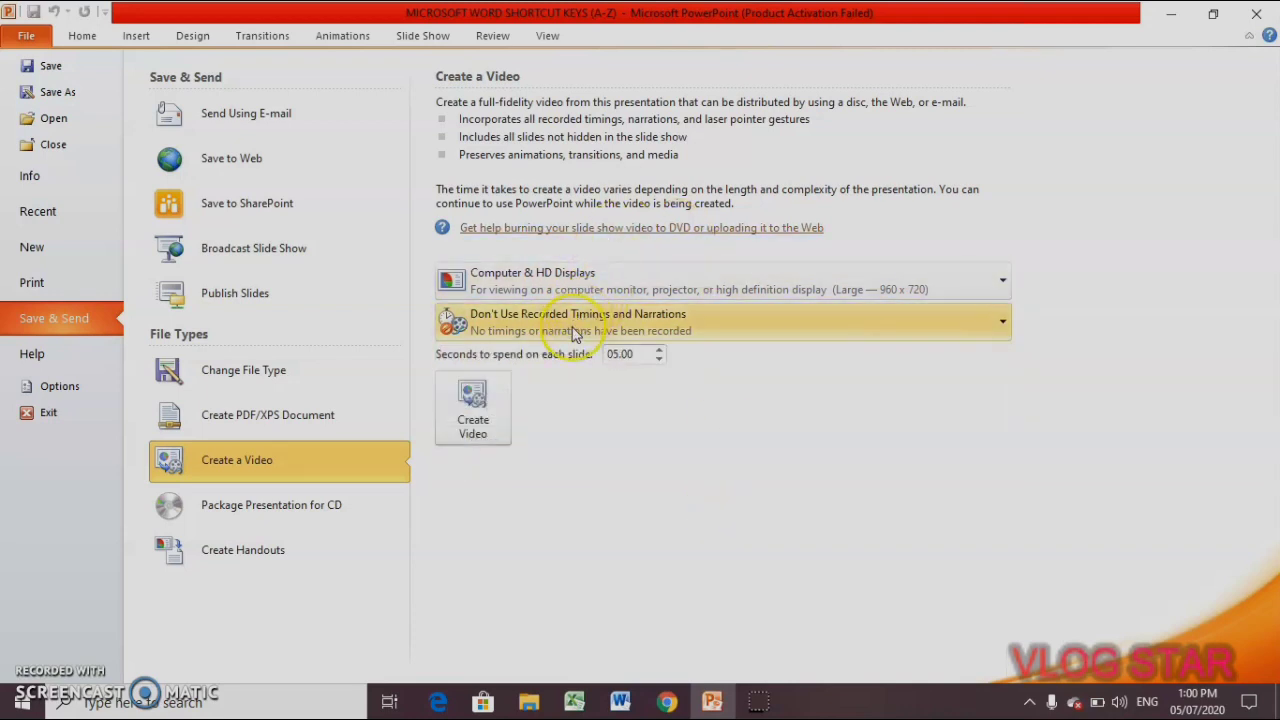
{"action": "left_click", "coordinate": [622, 320]}
{"action": "left_click", "coordinate": [586, 325]}
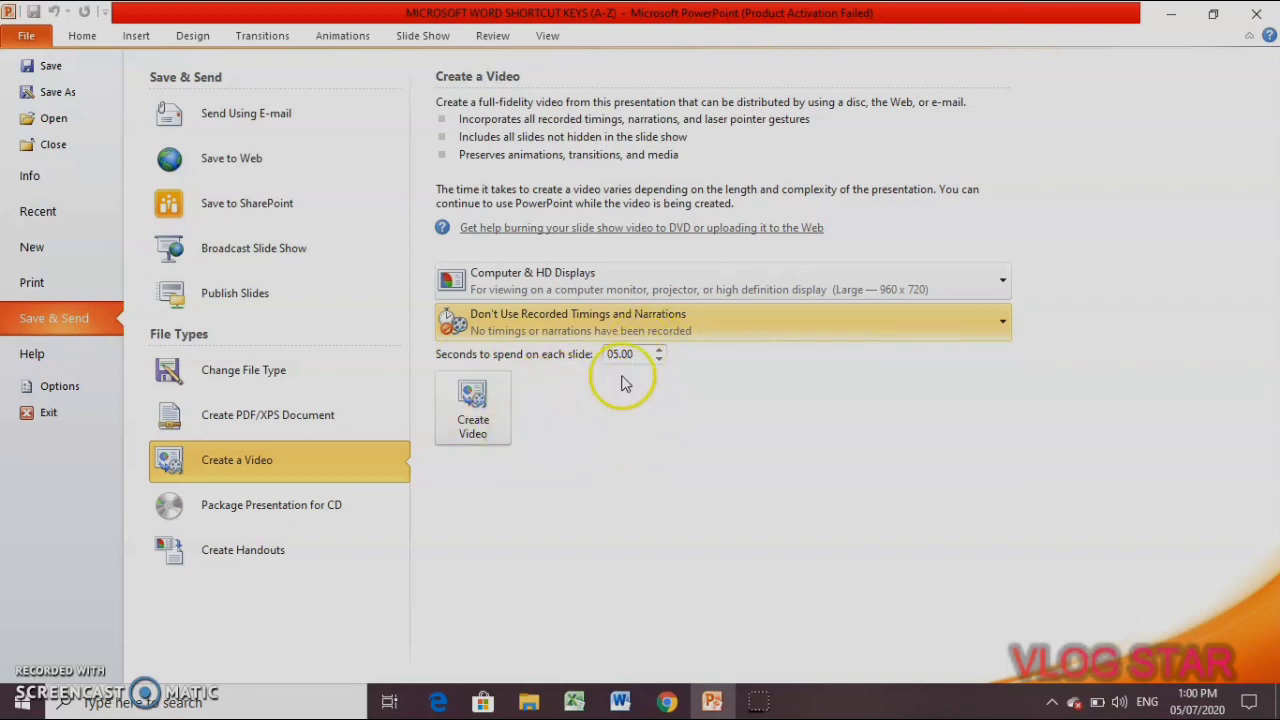
{"action": "left_click", "coordinate": [470, 408]}
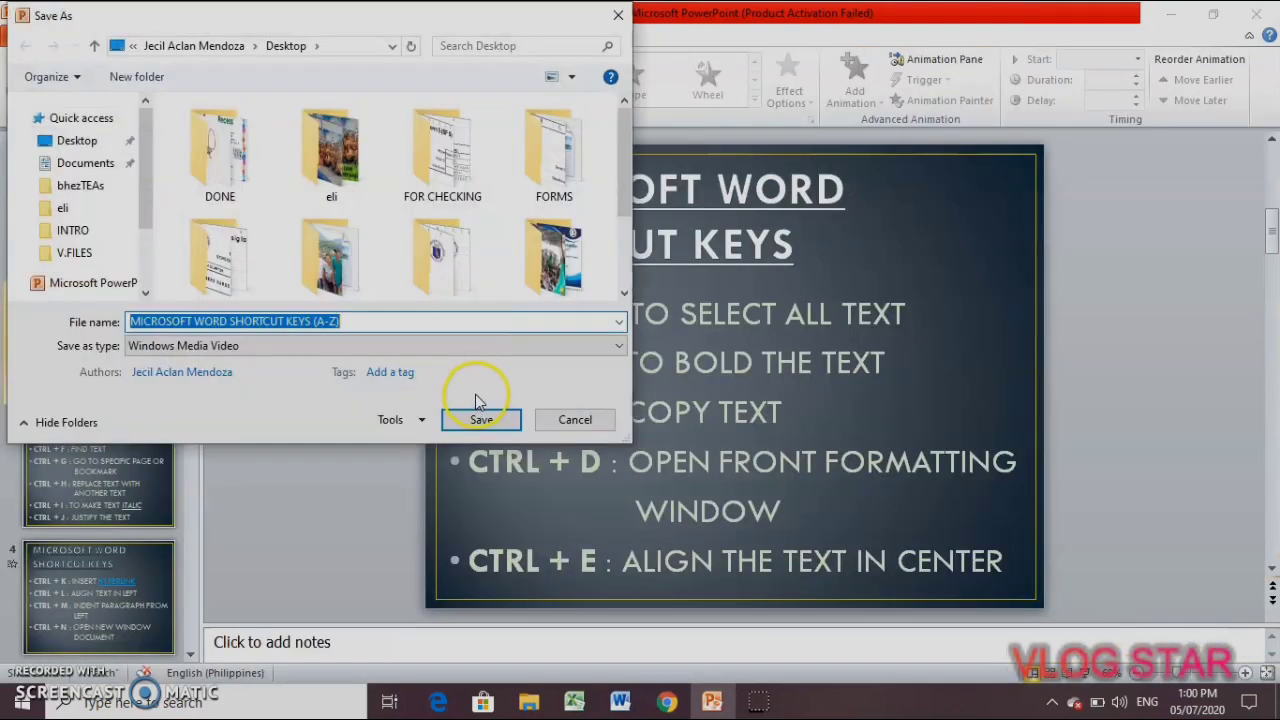
Save the Word shortcut keys video to the Desktop as a Windows Media Video, then play it from the desktop.
{"action": "left_click", "coordinate": [375, 325]}
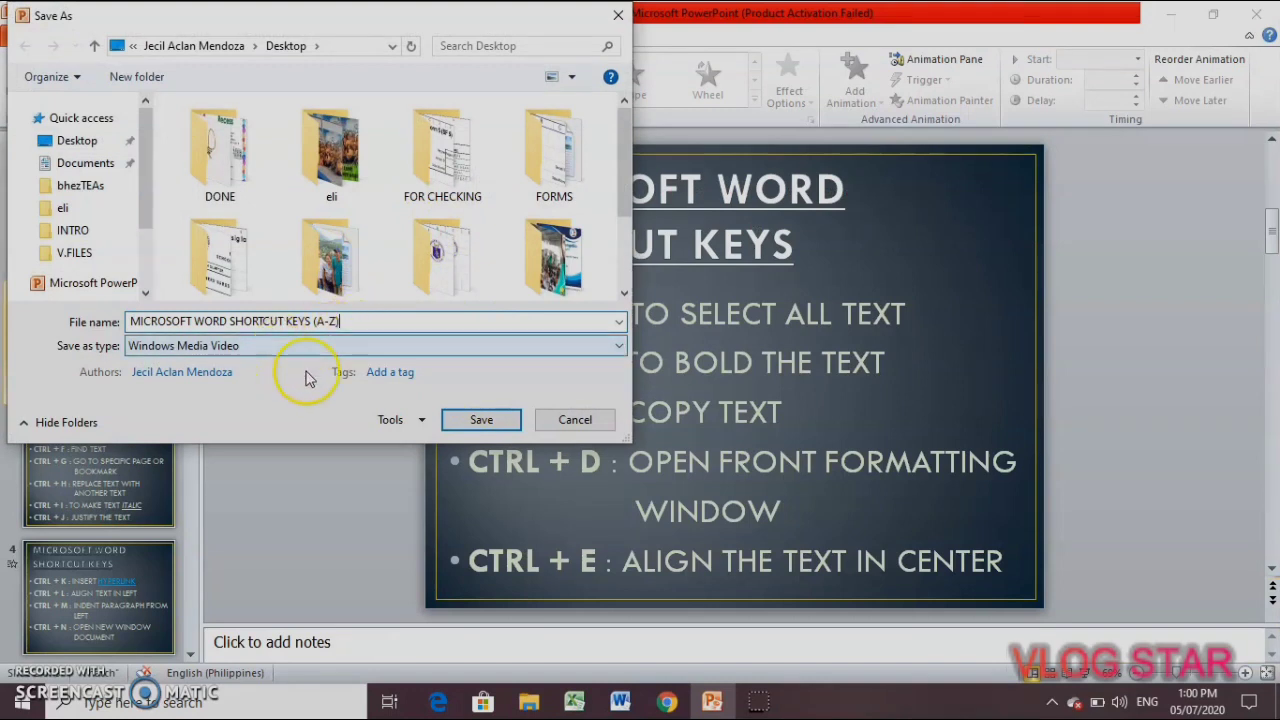
{"action": "left_click", "coordinate": [483, 419]}
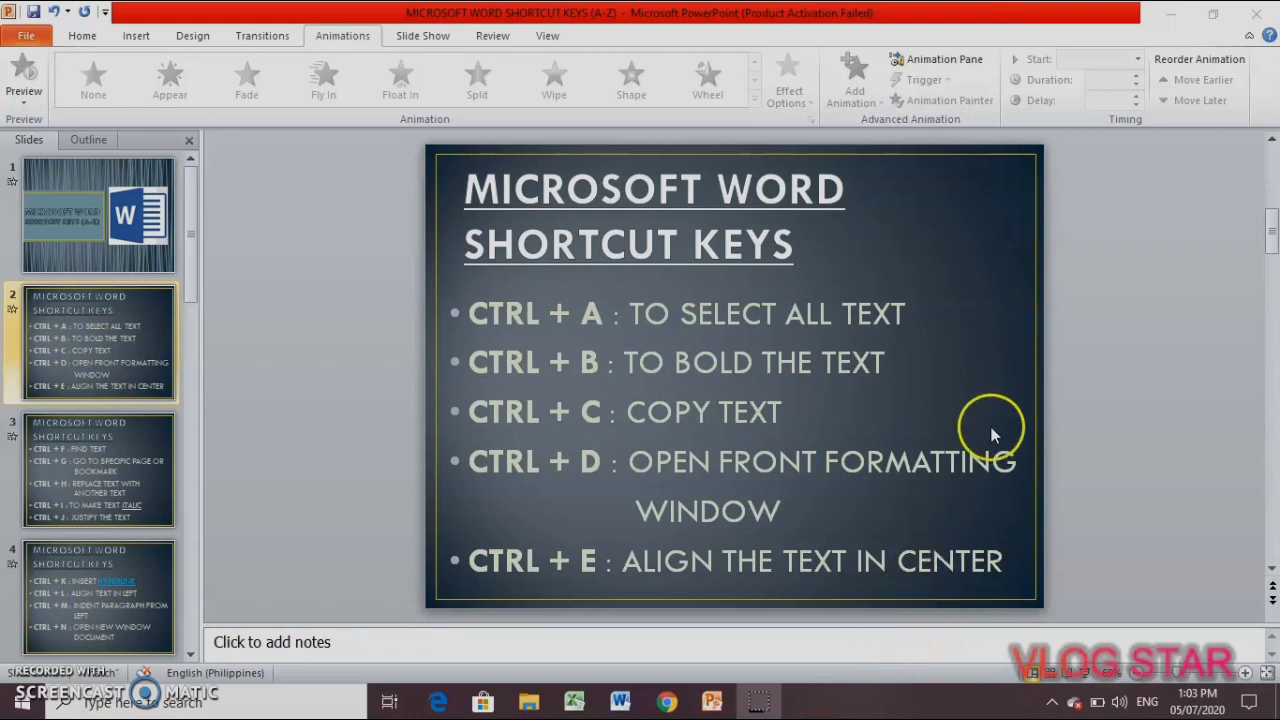
{"action": "left_click", "coordinate": [1181, 14]}
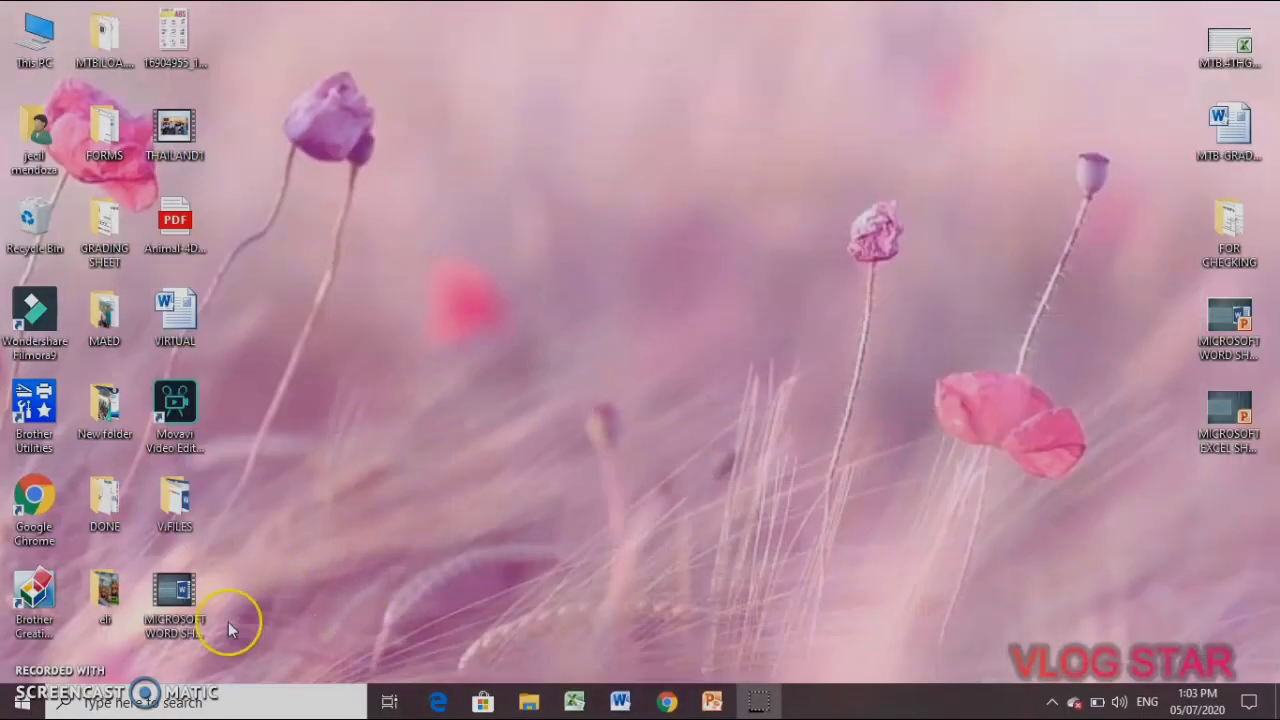
{"action": "double_click", "coordinate": [176, 618]}
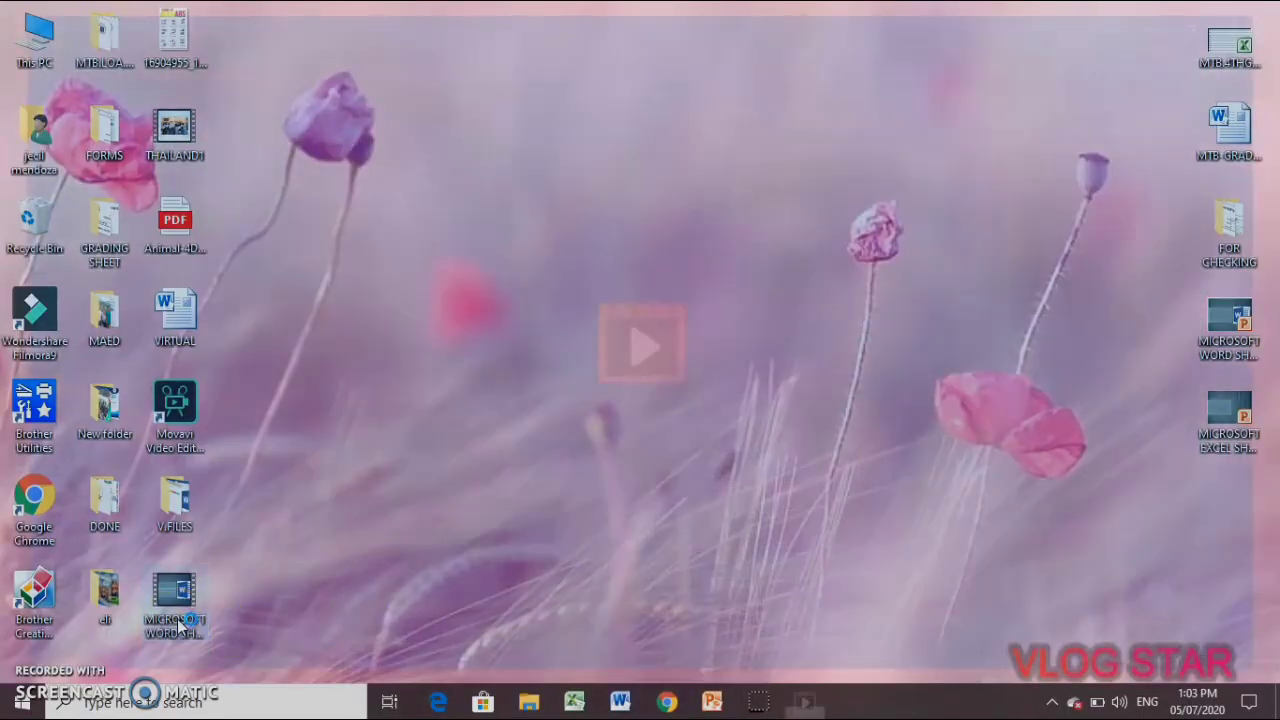